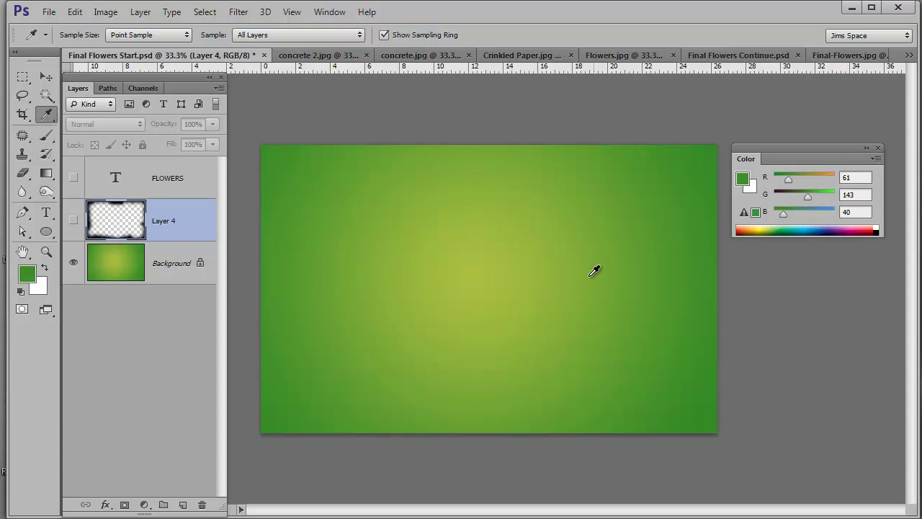
- Sample the gradient's light green centre as foreground, then review the concrete and crinkled paper textures
left_click(488, 286)
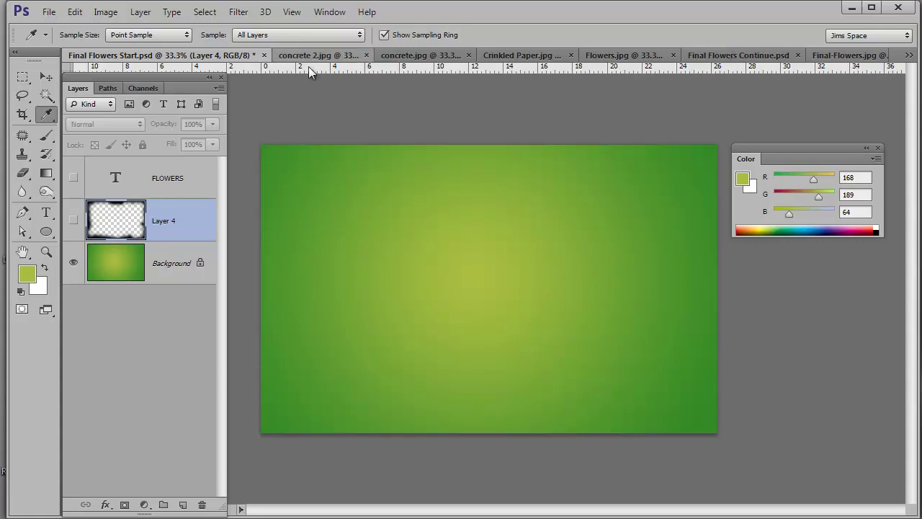
left_click(293, 56)
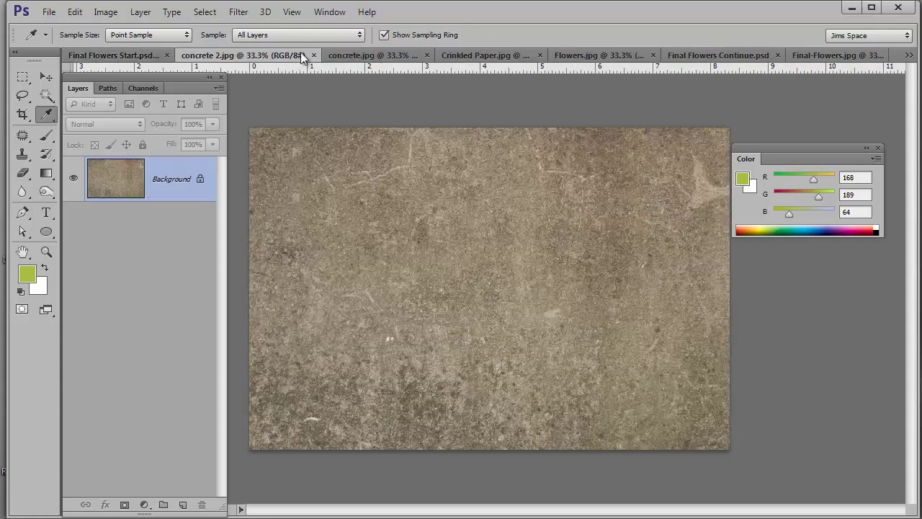
left_click(356, 55)
left_click(458, 54)
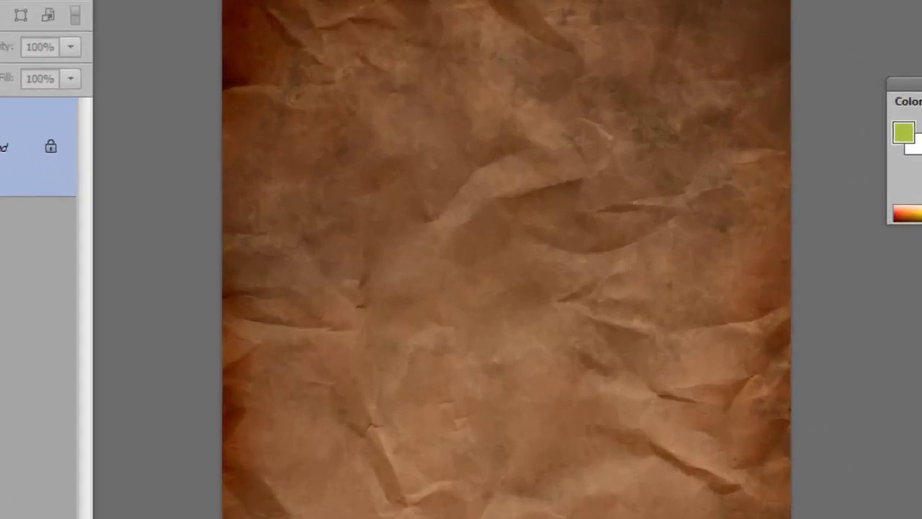
key("ctrl+Tab")
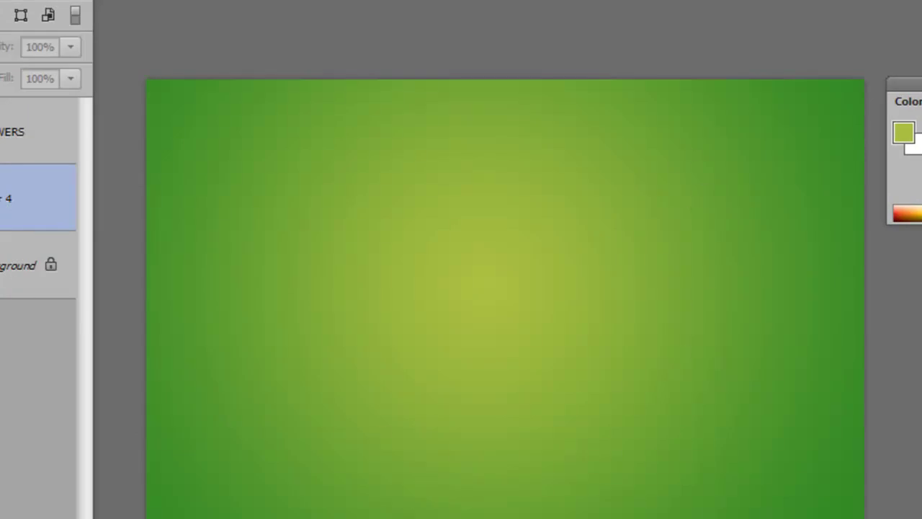
key("ctrl+Tab")
key("ctrl+Tab")
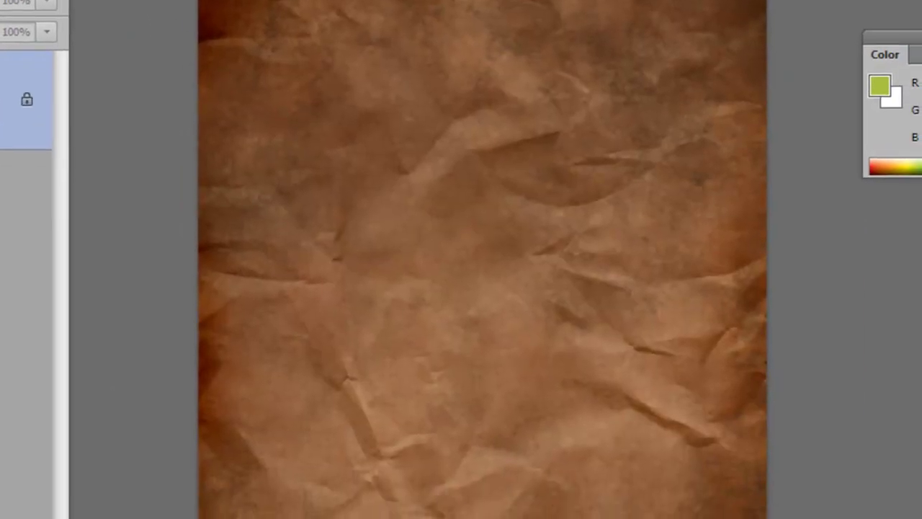
key("ctrl+Tab")
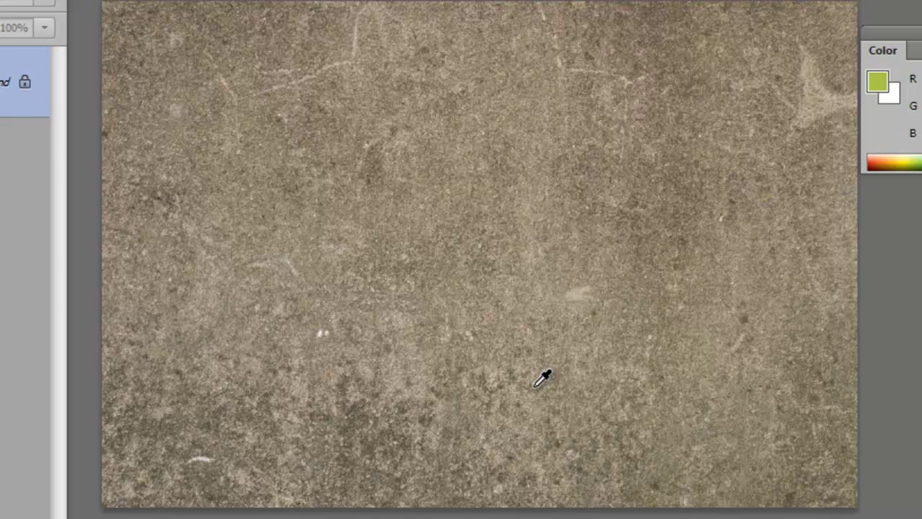
key("ctrl+Tab")
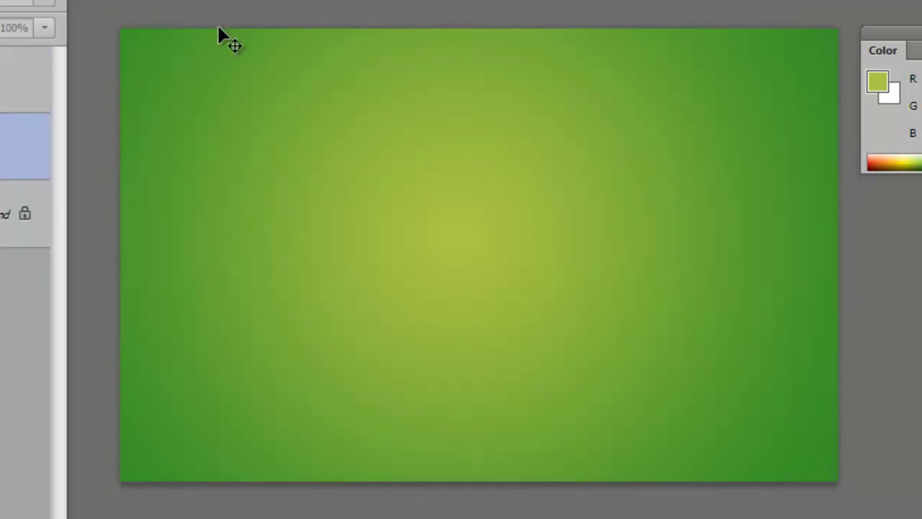
- Paste the concrete texture as a new layer and drop its saturation to -100
key("ctrl+v")
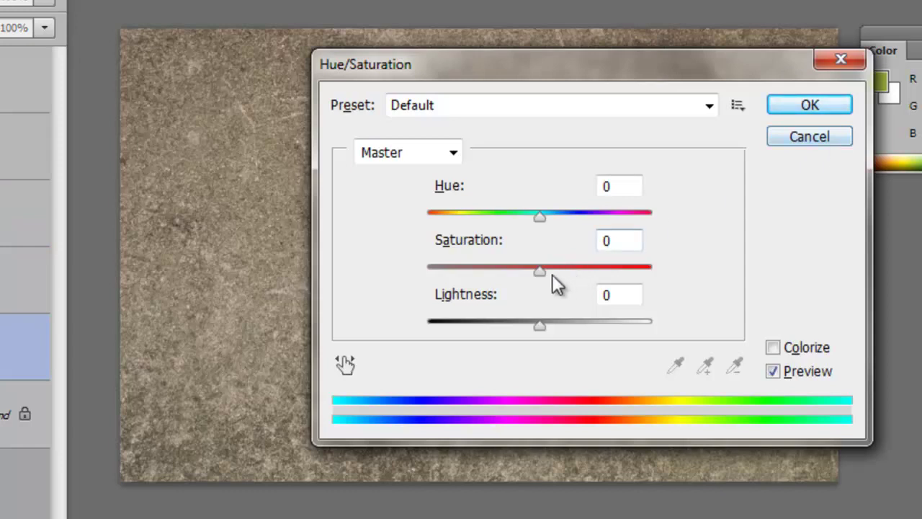
left_click_drag(536, 271, 359, 280)
left_click(801, 112)
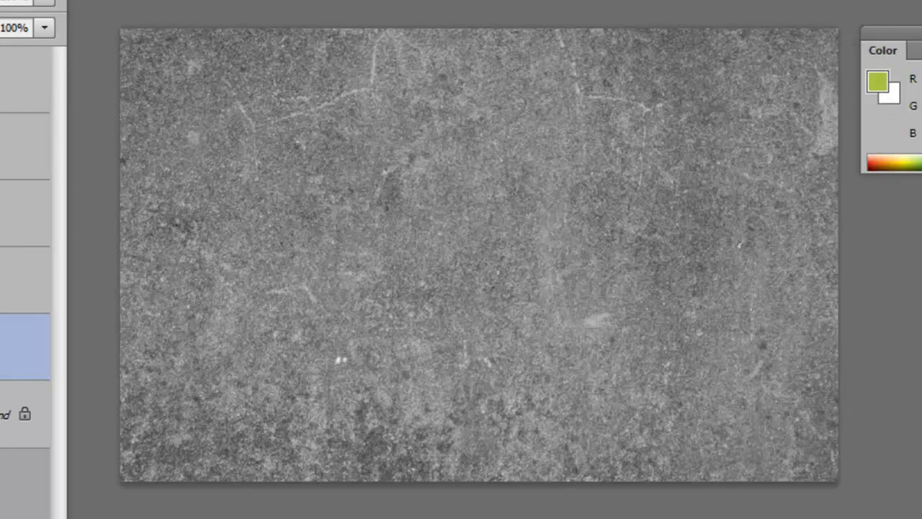
- Desaturate the second concrete texture layer to -100 saturation with Hue/Saturation
left_click(4, 288)
left_click(5, 289)
key("ctrl+u")
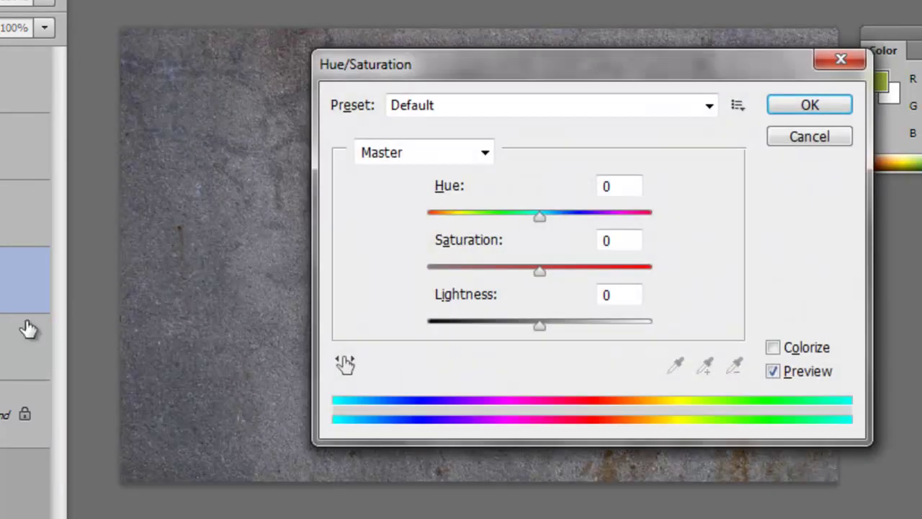
left_click_drag(538, 269, 429, 270)
left_click(802, 113)
left_click(4, 213)
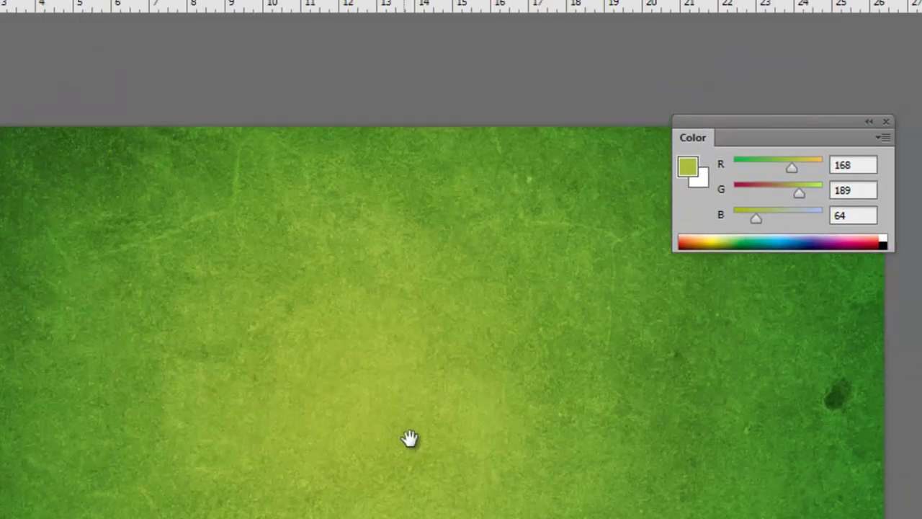
- Set the Background copy layer to Overlay blend mode and toggle it to compare
left_click_drag(600, 496, 404, 490)
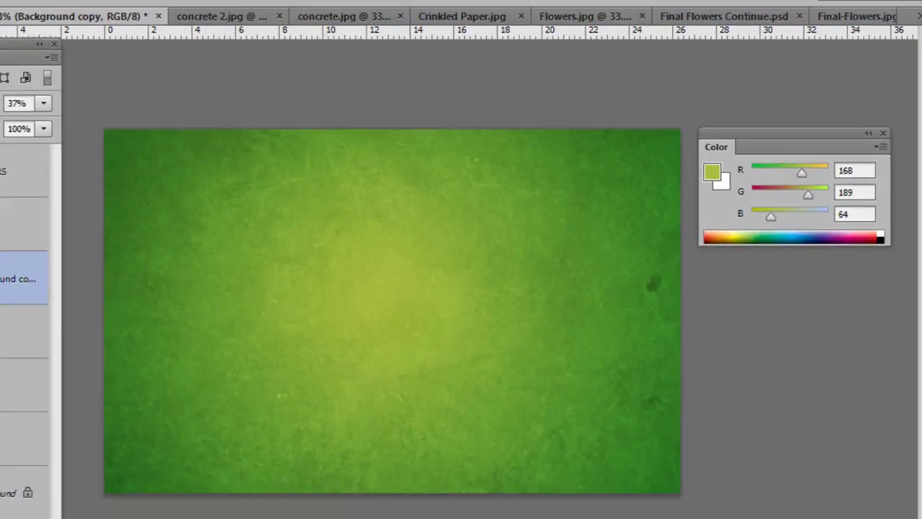
left_click(106, 124)
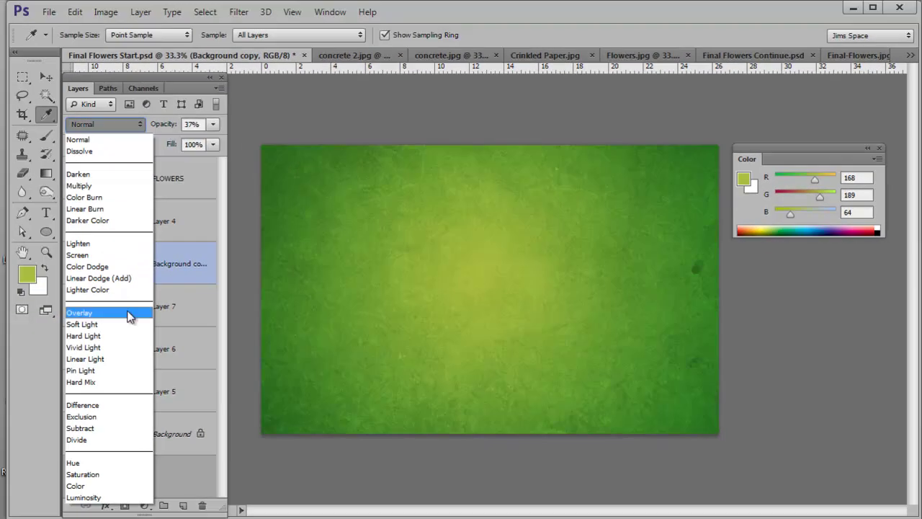
left_click(127, 314)
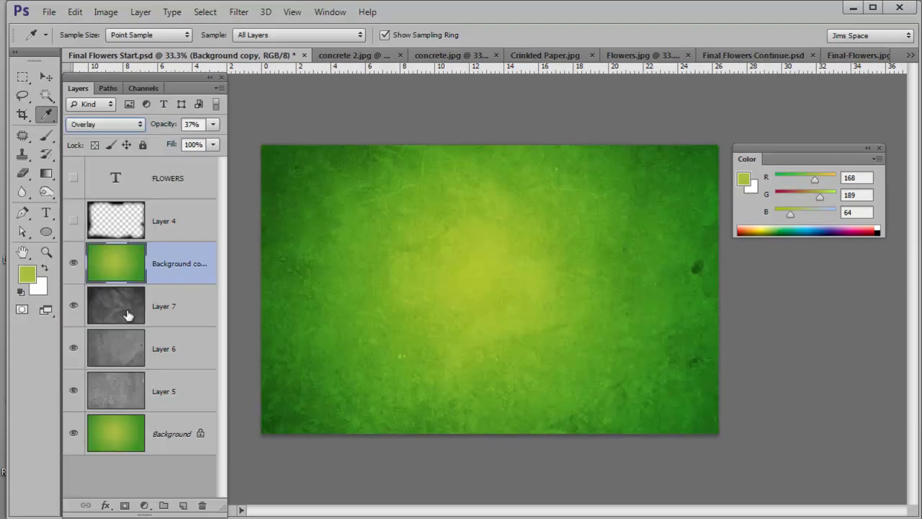
left_click(72, 264)
left_click(73, 264)
- Show Layer 4's black vignette and blend it as Overlay at 37% opacity
left_click(73, 221)
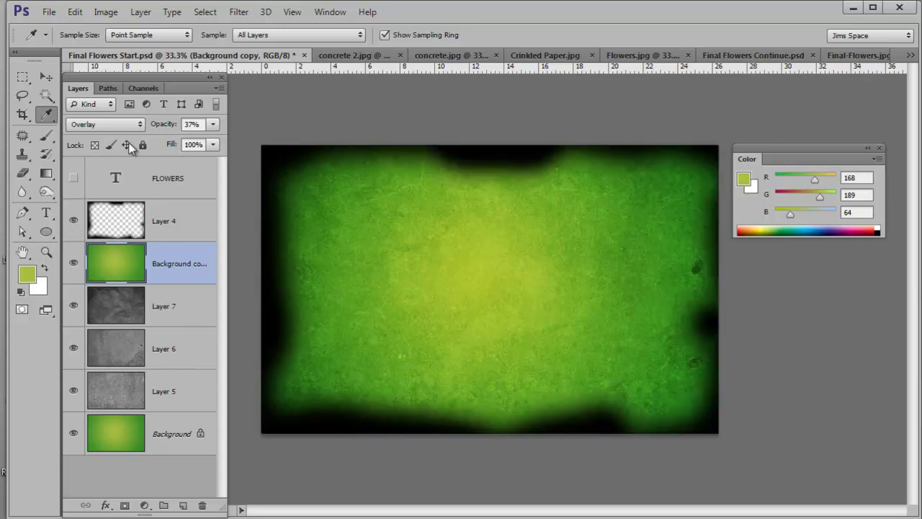
left_click(180, 214)
left_click(136, 126)
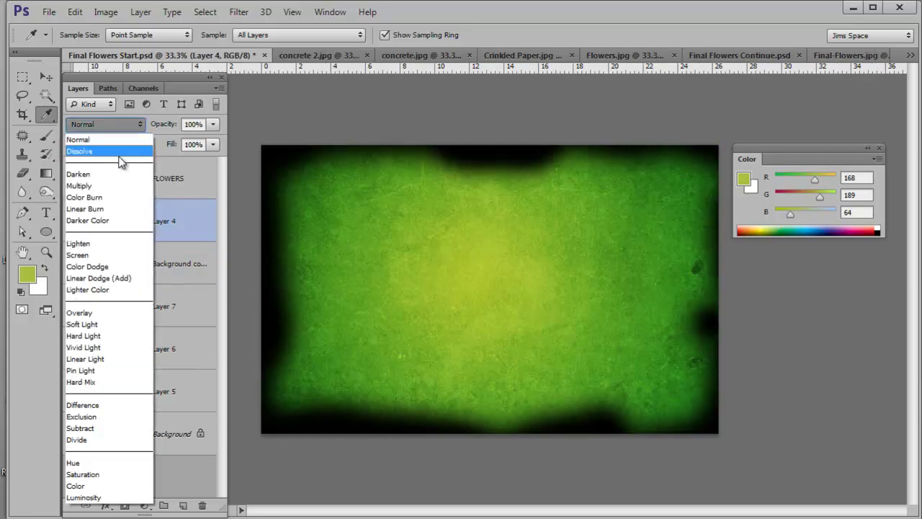
left_click(107, 312)
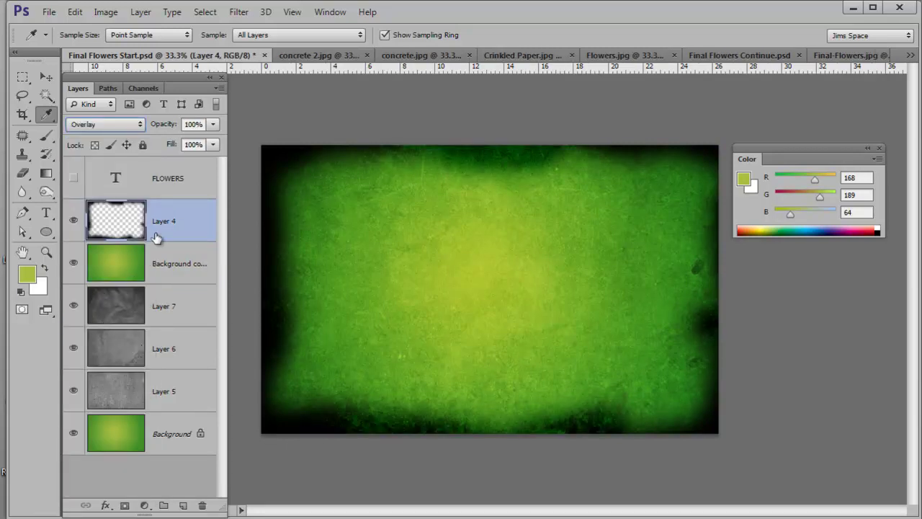
left_click(213, 125)
left_click(163, 141)
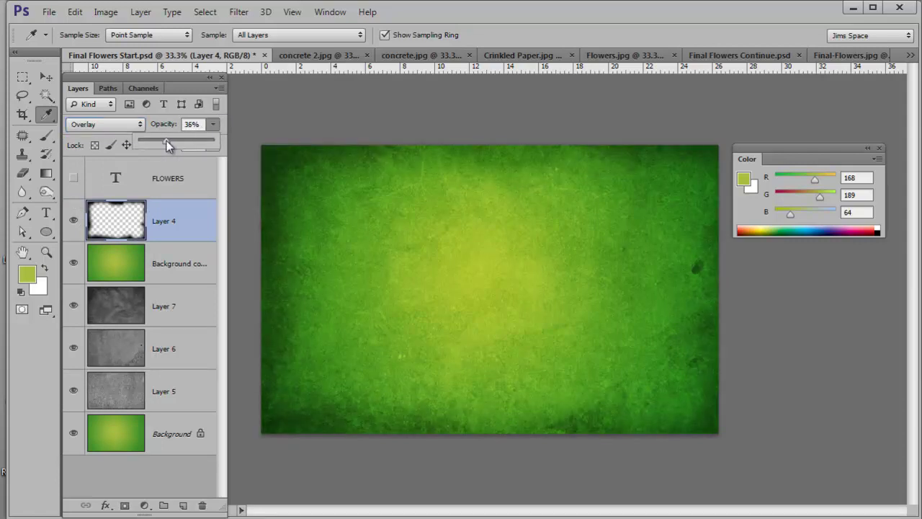
left_click_drag(166, 142, 168, 142)
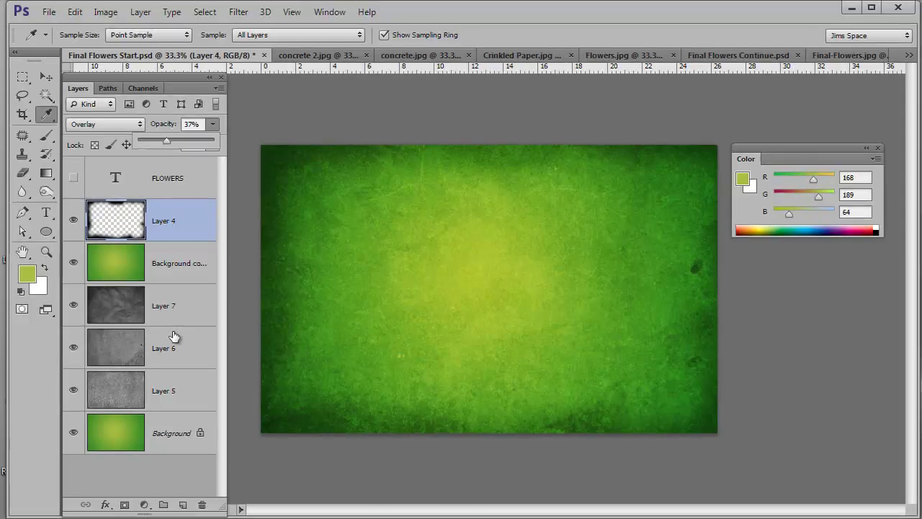
- Copy the whole Flowers.jpg photo and paste it into Final Flowers Start.psd as a new layer
left_click(624, 59)
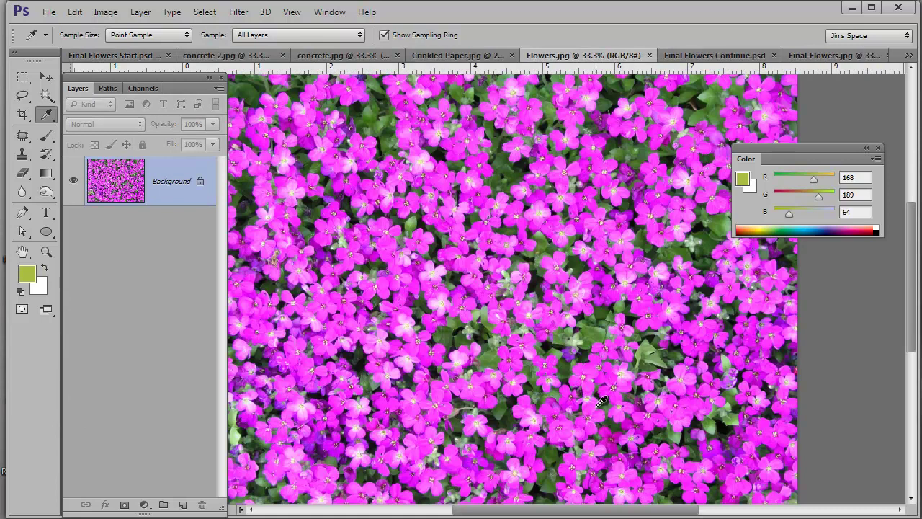
key("ctrl+a")
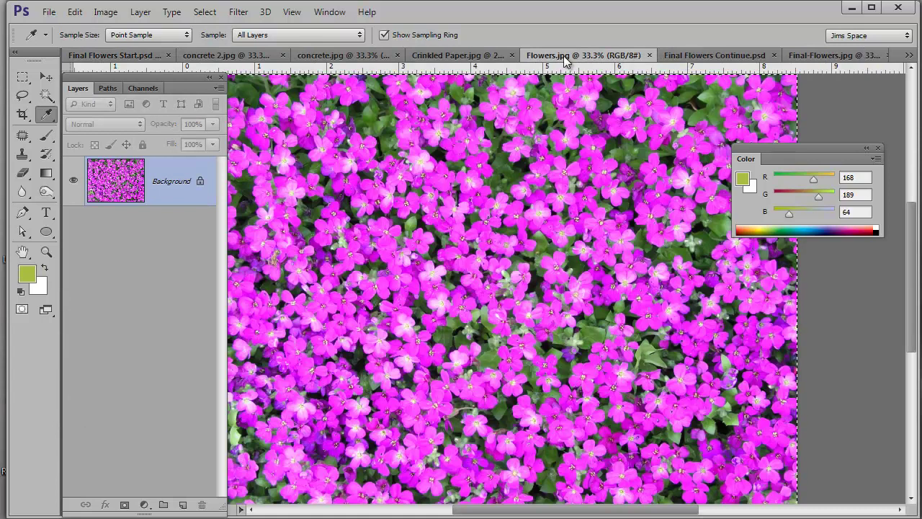
left_click(115, 54)
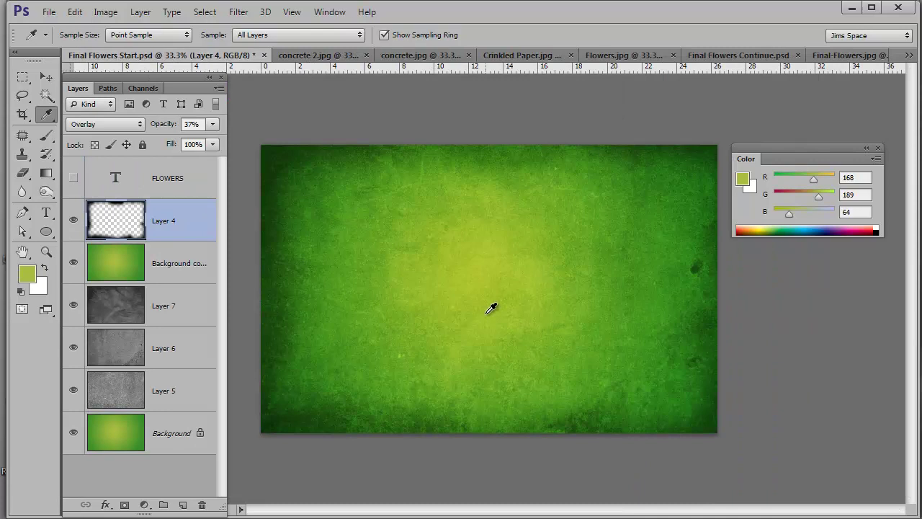
key("ctrl+v")
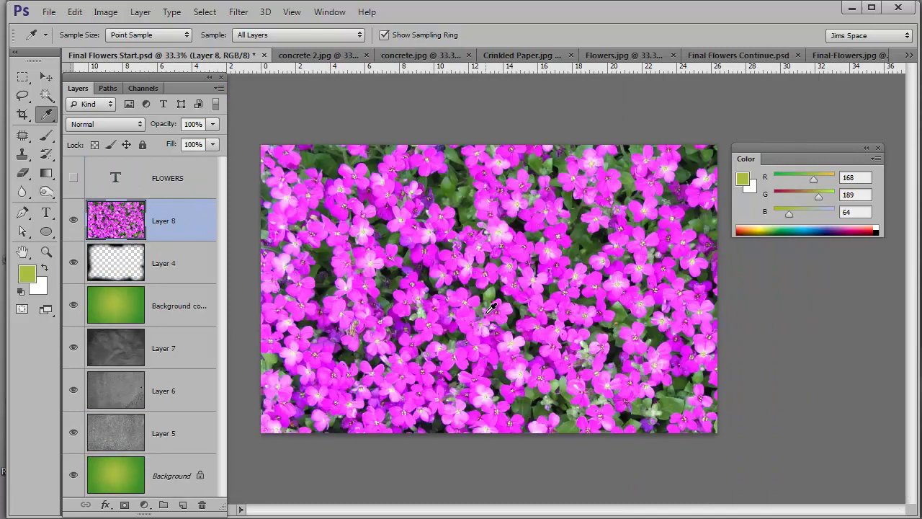
- Free Transform the pasted flowers layer down to about 45% size
key("ctrl+t")
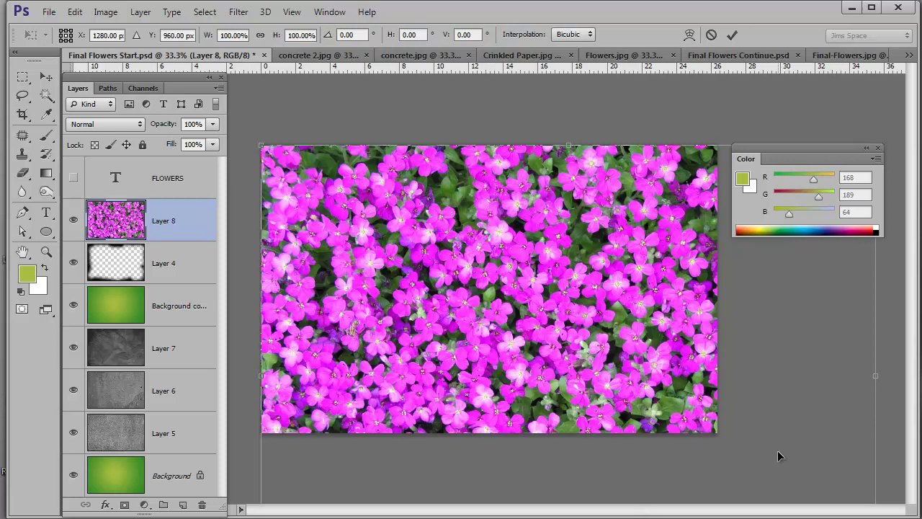
key("ctrl+0")
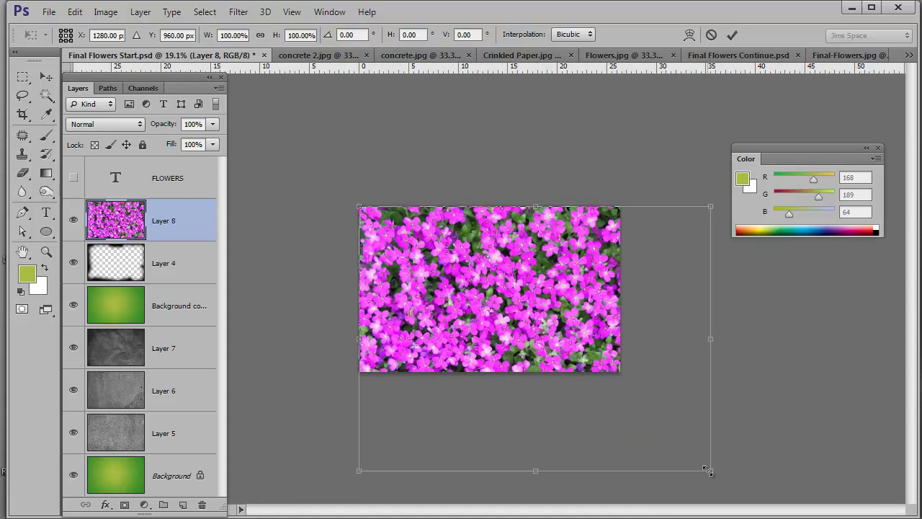
left_click_drag(710, 470, 515, 322)
key("Return")
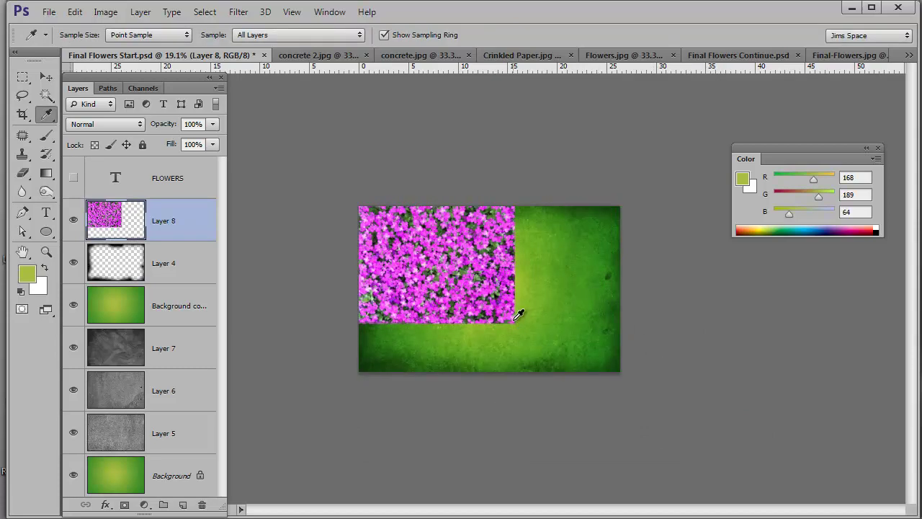
- Hide the flowers photo, show the FLOWERS text layer and set its opacity to 32%
left_click(72, 221)
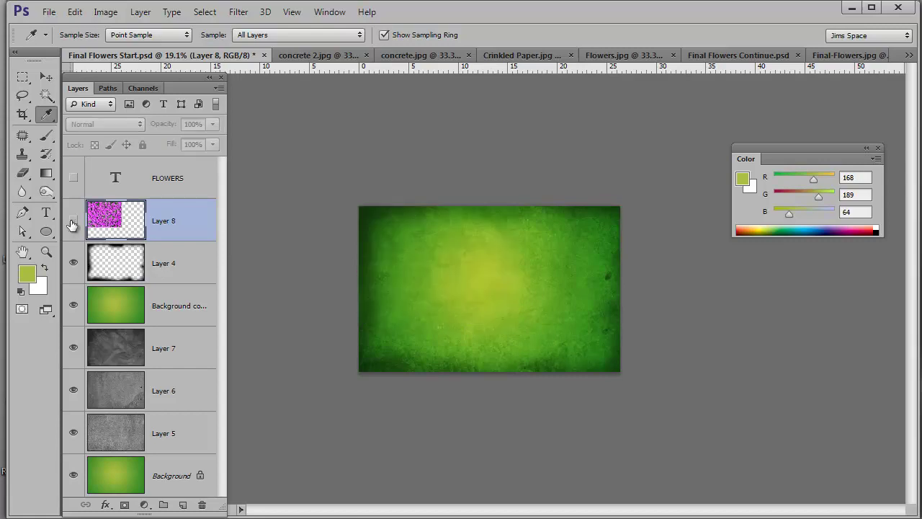
left_click(73, 178)
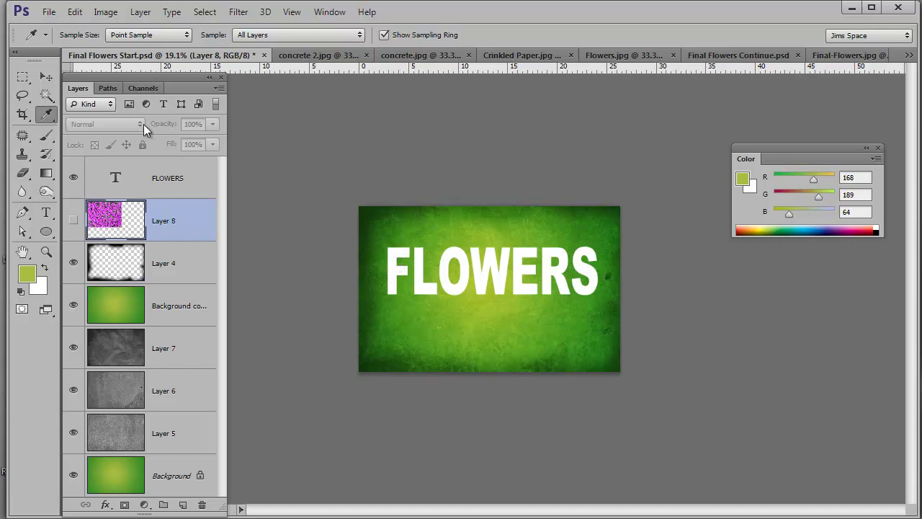
left_click(182, 180)
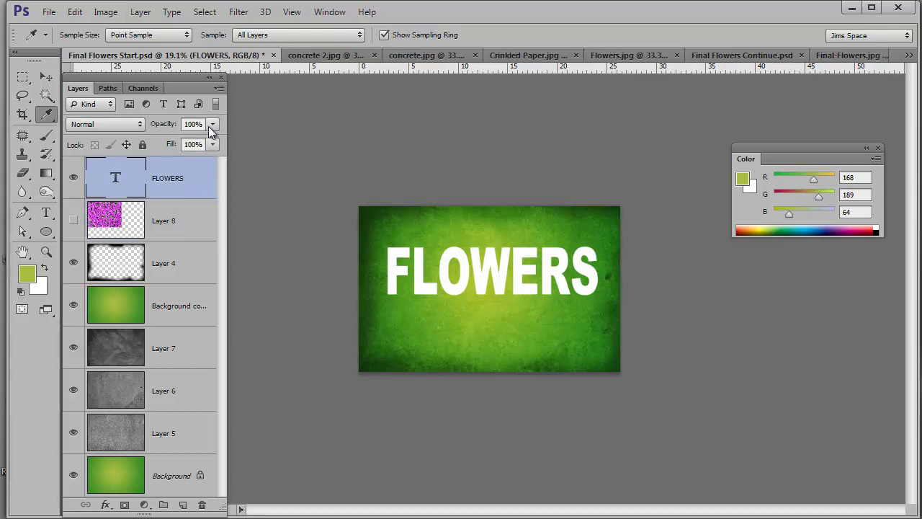
left_click_drag(213, 124, 164, 144)
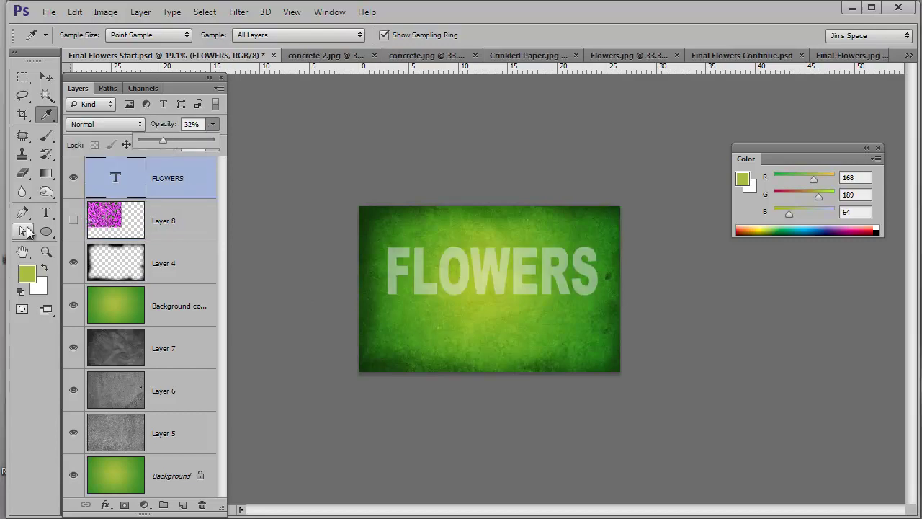
- Show Layer 8 and move the flowers photo down and right over the lettering
left_click(73, 220)
left_click(203, 230)
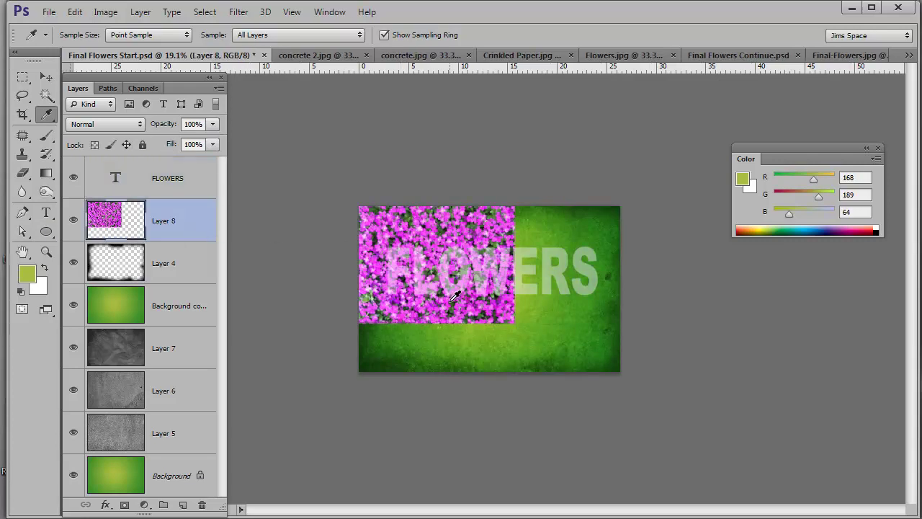
left_click(454, 282, "ctrl")
left_click(452, 283, "ctrl")
left_click(46, 76)
left_click_drag(413, 332, 443, 384)
- Shrink the flowers photo to the lettering's height and place it at the word's start
key("ctrl+t")
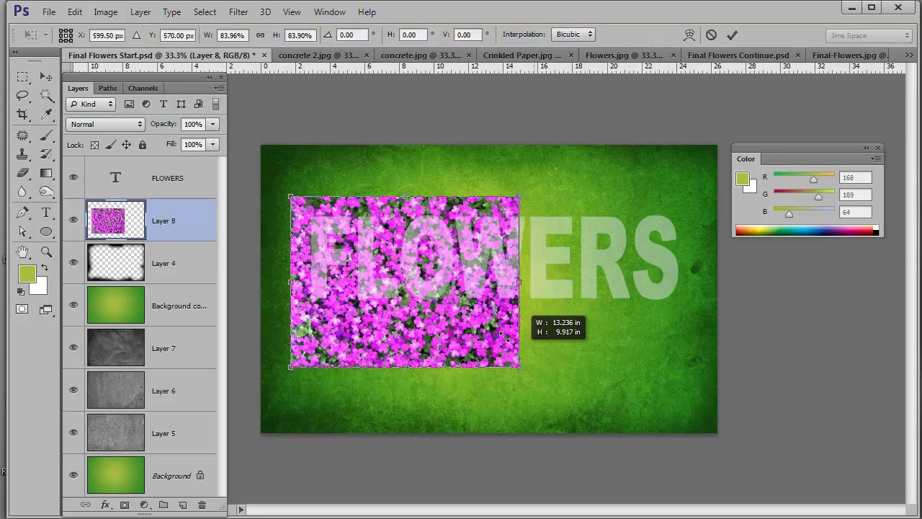
left_click_drag(563, 402, 453, 319)
key("Return")
key("ctrl+plus")
key("ctrl+plus")
left_click_drag(416, 372, 396, 371)
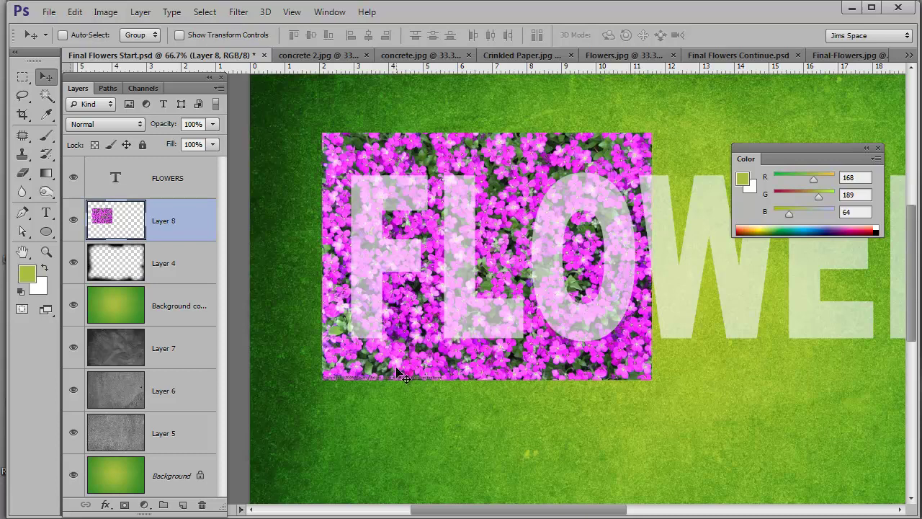
- Alt-drag copies of the flower block rightward to tile it across the FLOWERS word
left_click(486, 331, "alt")
left_click_drag(463, 328, 519, 340)
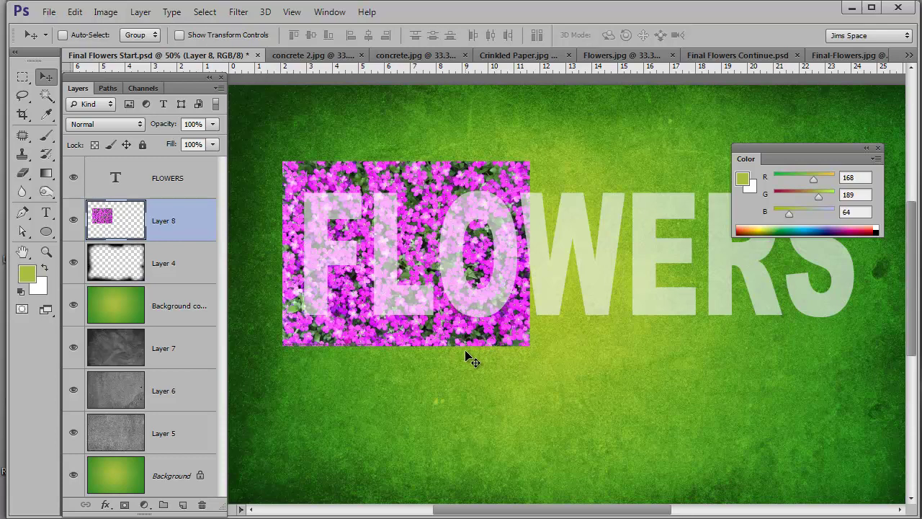
key("ctrl+minus")
left_click_drag(353, 311, 729, 413)
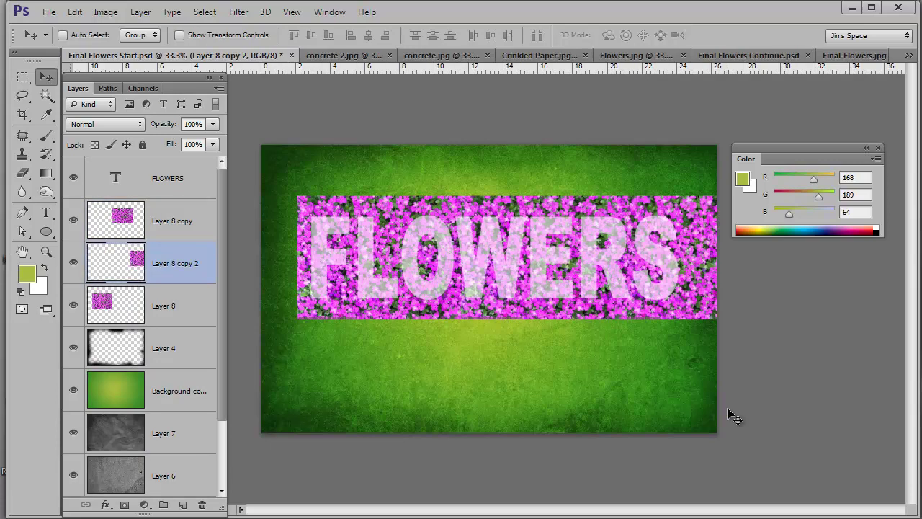
- Merge the flower copies down into Layer 8 and shift the strip left to cover the F
left_click(170, 232)
key("ctrl+e")
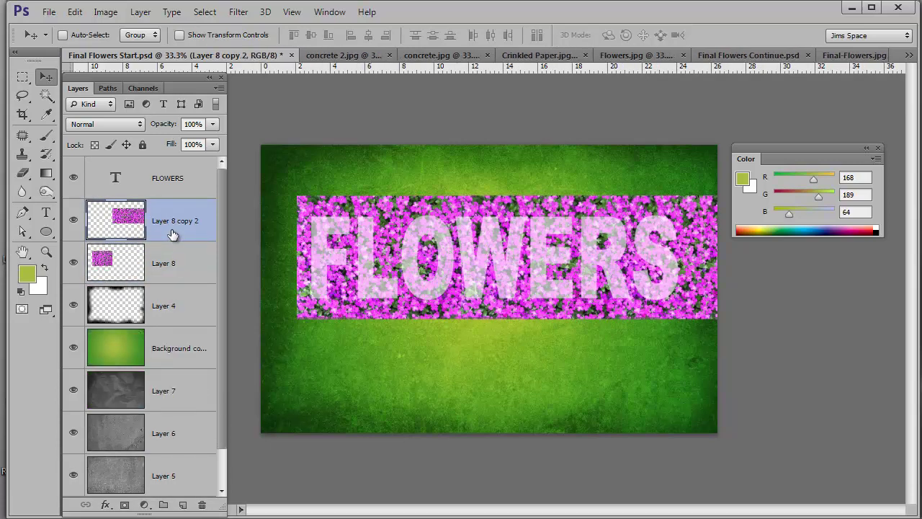
key("ctrl+e")
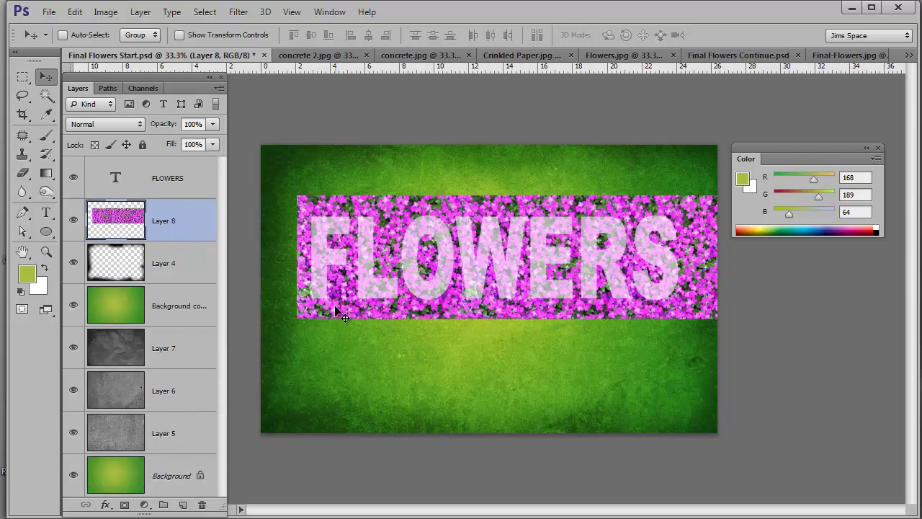
left_click_drag(337, 310, 311, 312)
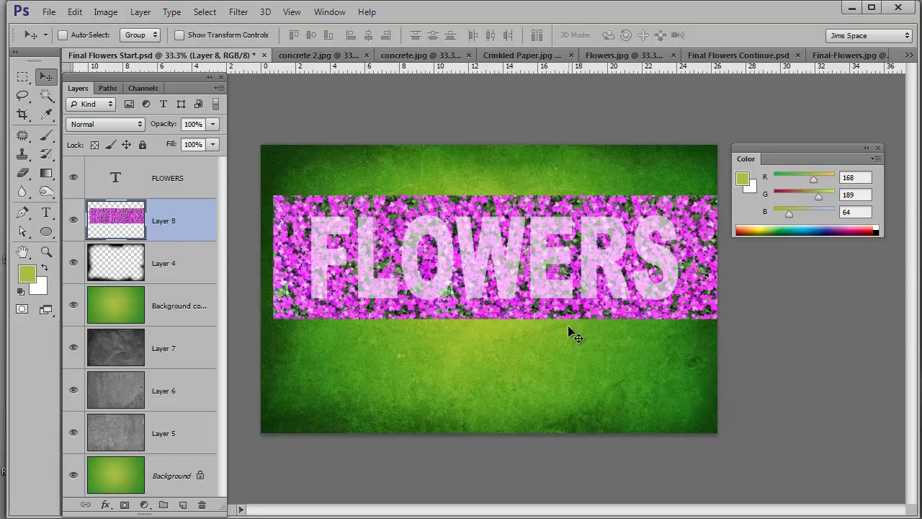
- Mask Layer 8 with the FLOWERS text selection, hide the original text, and zoom in
left_click(116, 184, "ctrl")
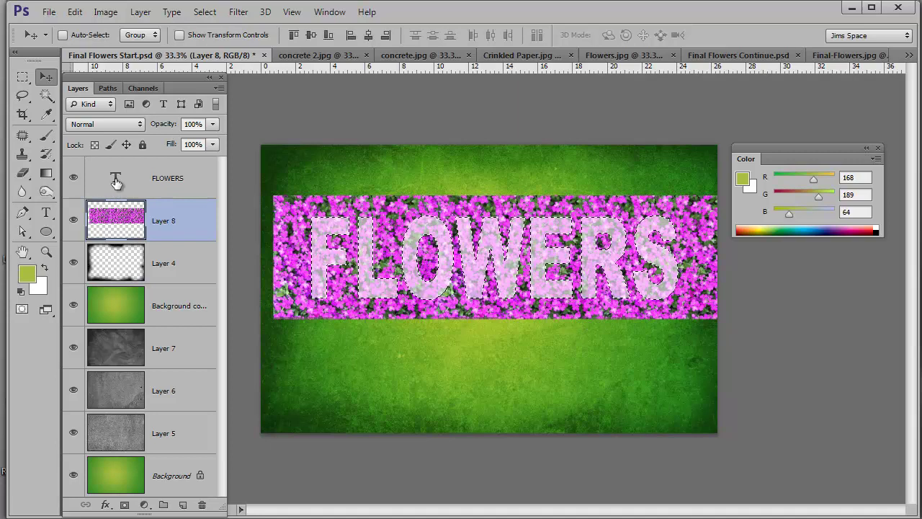
left_click(73, 180)
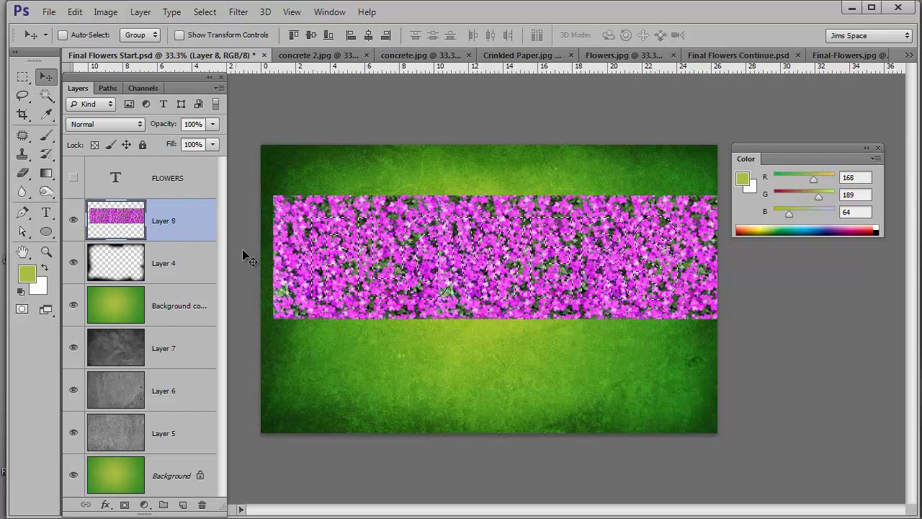
left_click(124, 504)
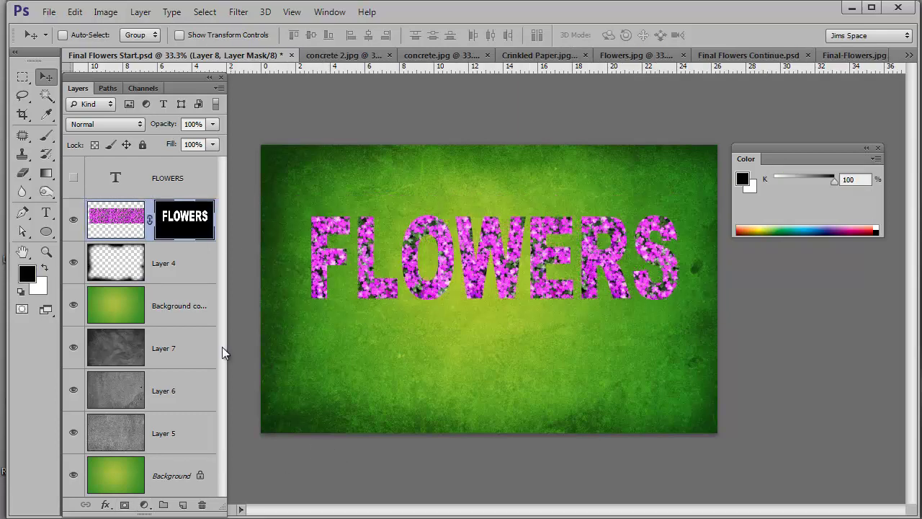
key("ctrl+plus")
key("ctrl+plus")
key("ctrl+plus")
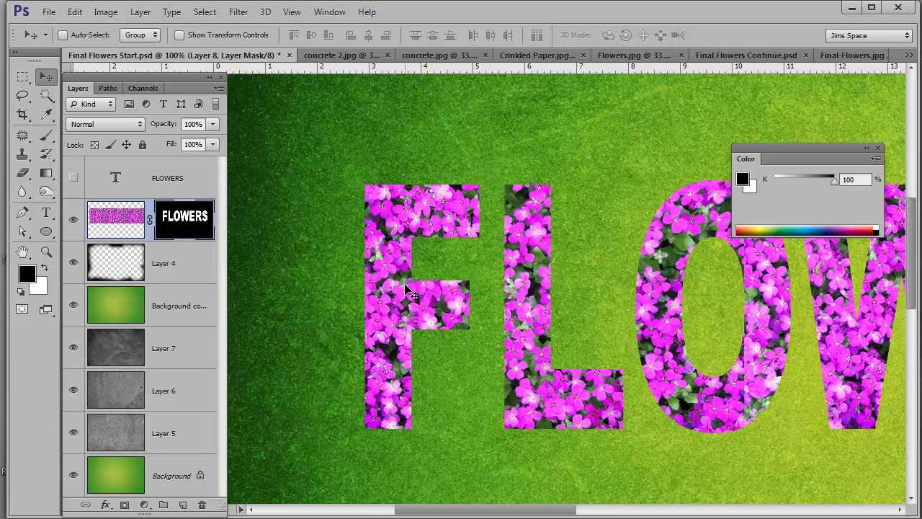
- Set up a 29 px Brush with about 94% hardness and white as foreground
scroll(372, 257, "up", 1)
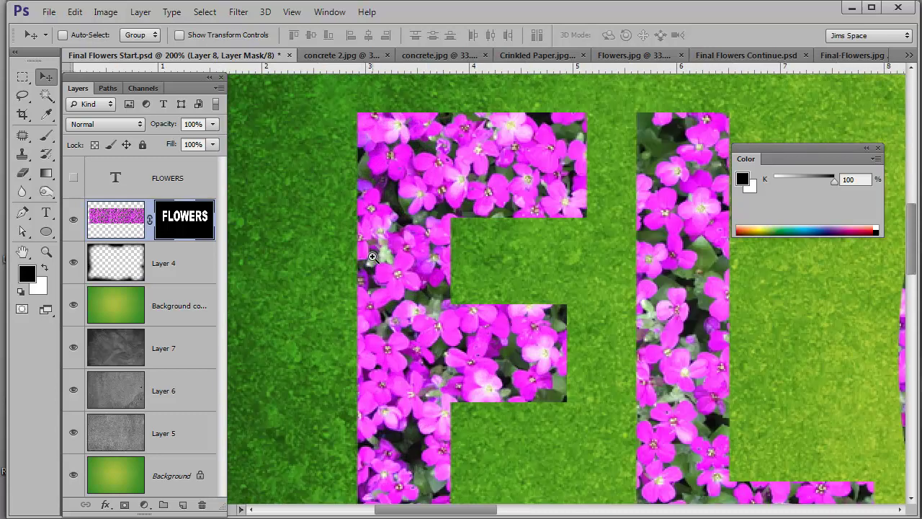
left_click(50, 136)
left_click(82, 35)
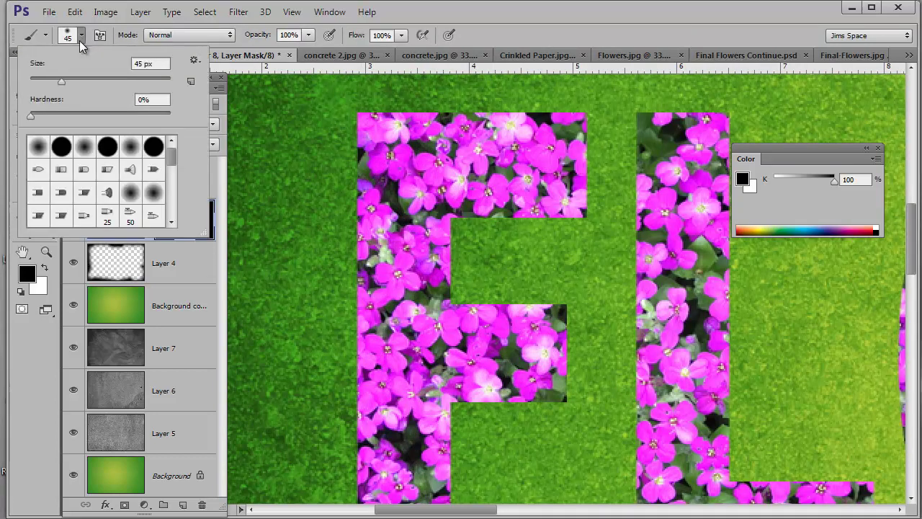
left_click(51, 81)
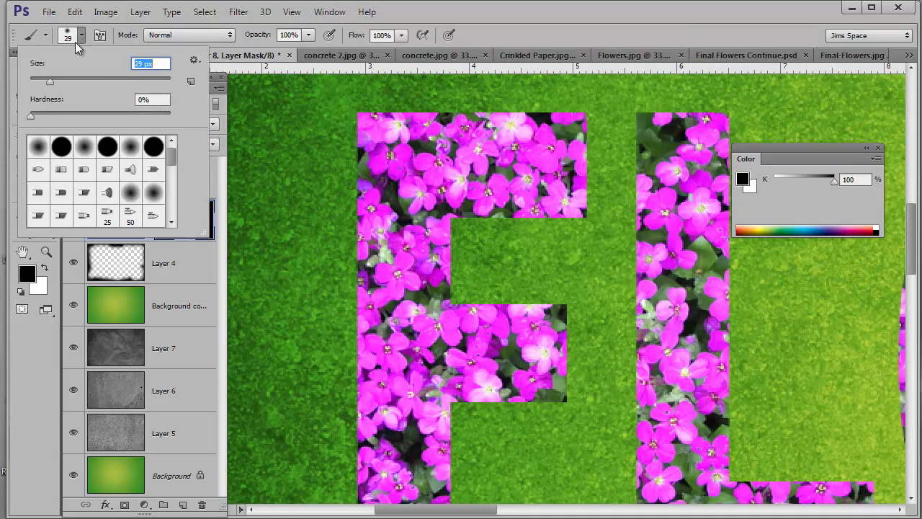
left_click_drag(31, 115, 163, 122)
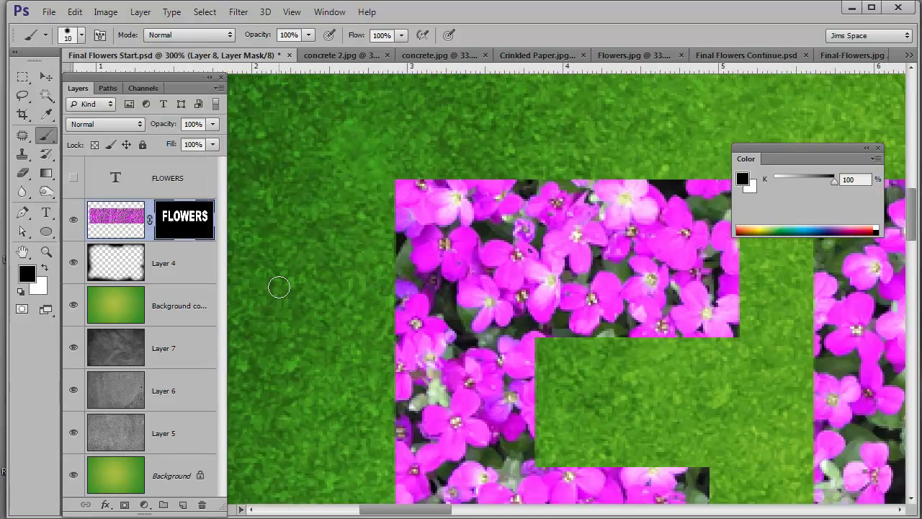
key("x")
key("x")
key("x")
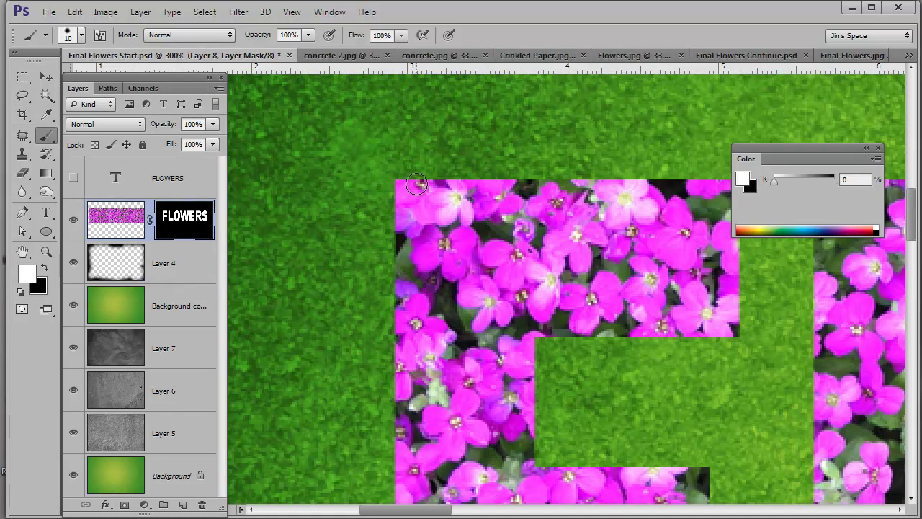
- Paint white on Layer 8's mask to reveal flowers past the F's top and below its arm
mouse_move(418, 185)
left_mouse_down()
mouse_move(470, 184)
mouse_move(485, 174)
mouse_move(504, 180)
mouse_move(480, 159)
mouse_move(463, 158)
mouse_move(453, 177)
mouse_move(467, 142)
mouse_move(485, 159)
mouse_move(506, 137)
mouse_move(630, 186)
left_mouse_up()
key("bracketright")
left_click_drag(610, 254, 509, 263)
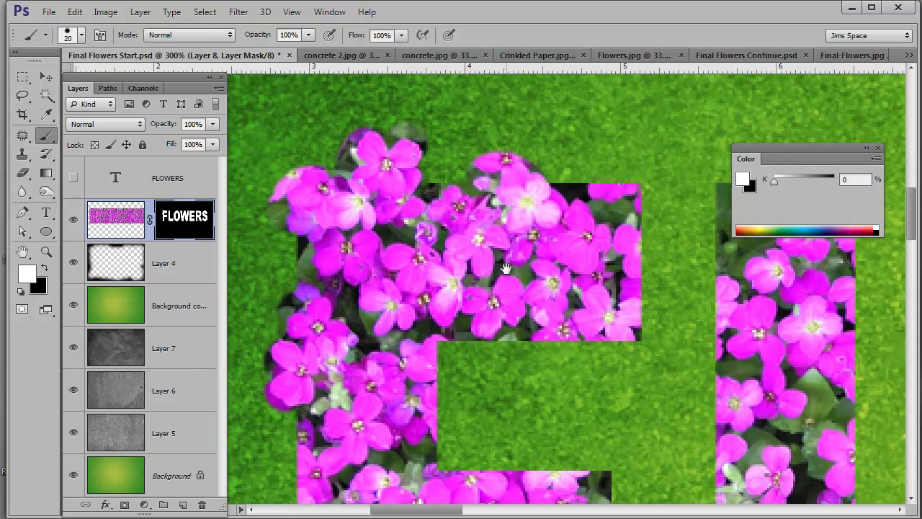
mouse_move(549, 320)
left_mouse_down()
mouse_move(556, 344)
mouse_move(585, 333)
mouse_move(612, 339)
mouse_move(633, 312)
mouse_move(634, 278)
mouse_move(656, 250)
mouse_move(655, 232)
mouse_move(663, 254)
mouse_move(598, 160)
mouse_move(616, 151)
mouse_move(659, 216)
mouse_move(684, 209)
left_mouse_up()
- Paint black with a smaller 9 px brush on the mask to hide stray petals along the F's upper-left edge
left_click_drag(469, 346, 468, 461)
left_click(44, 274)
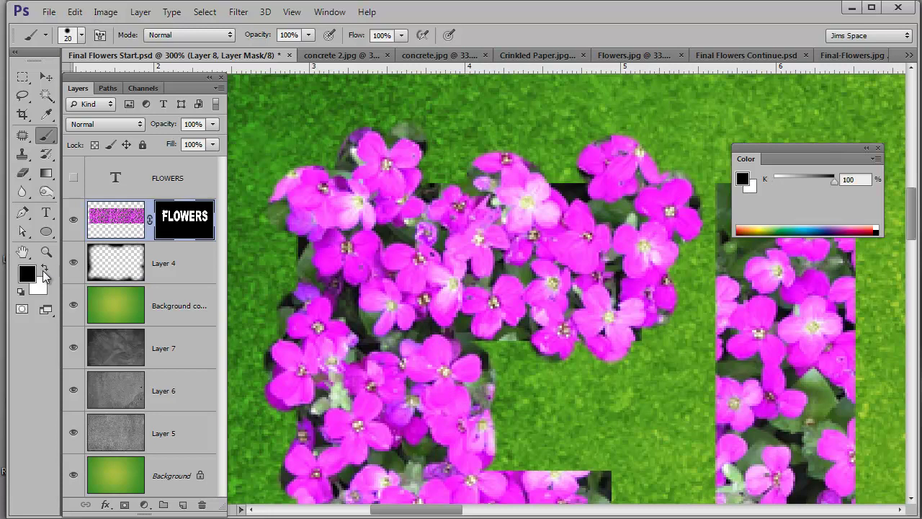
key("bracketleft")
key("bracketleft")
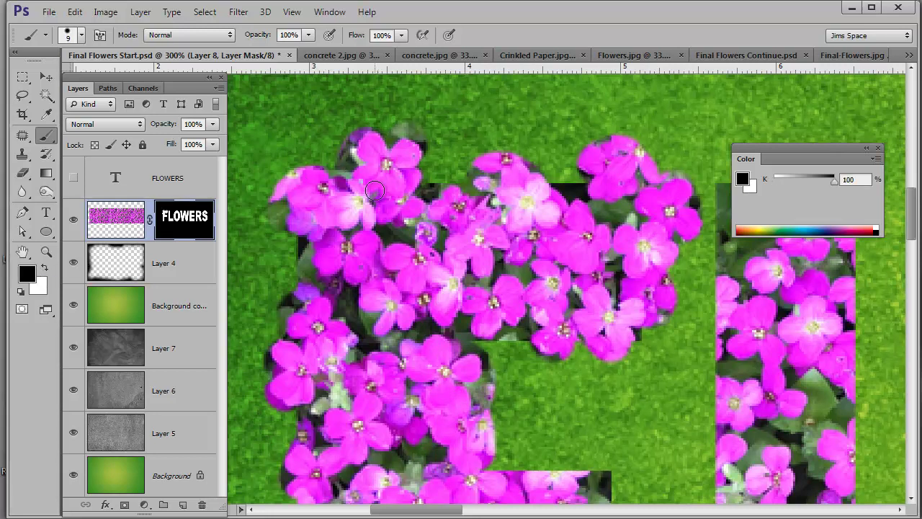
left_click_drag(286, 171, 277, 201)
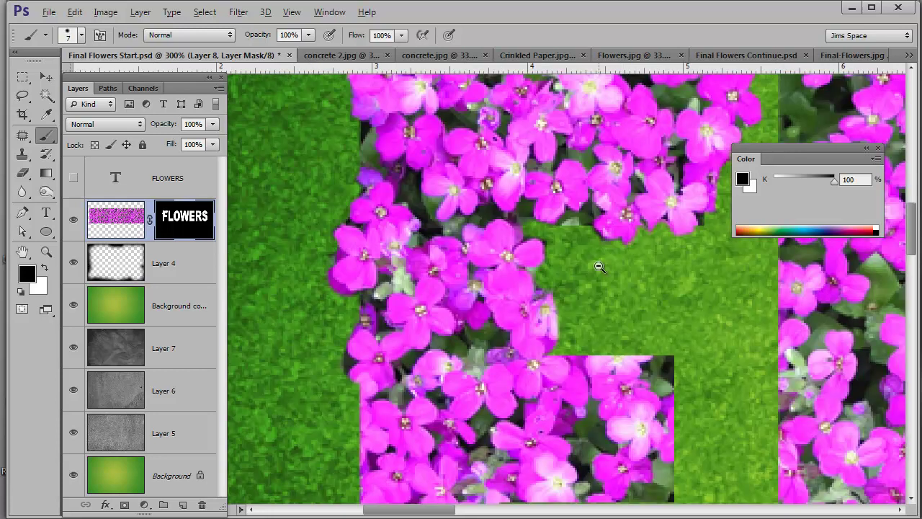
key("ctrl+minus")
key("ctrl+minus")
key("ctrl+minus")
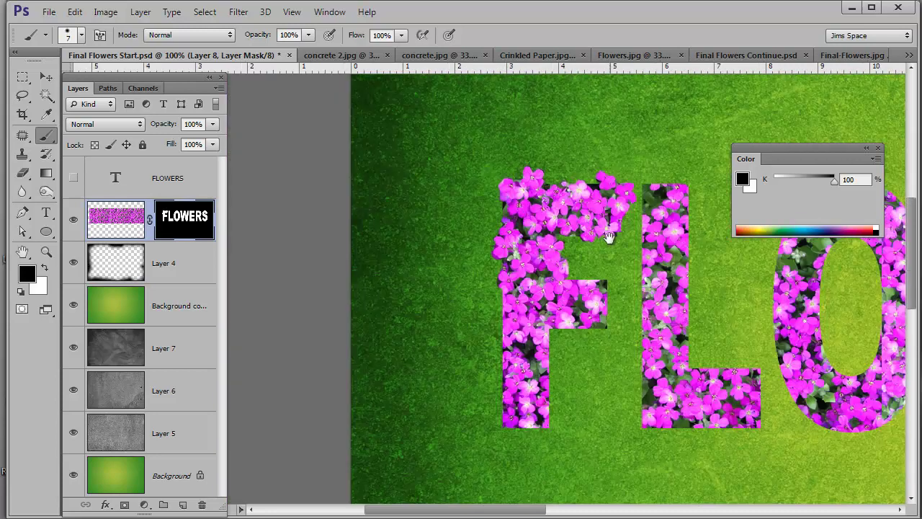
left_click_drag(609, 237, 474, 282)
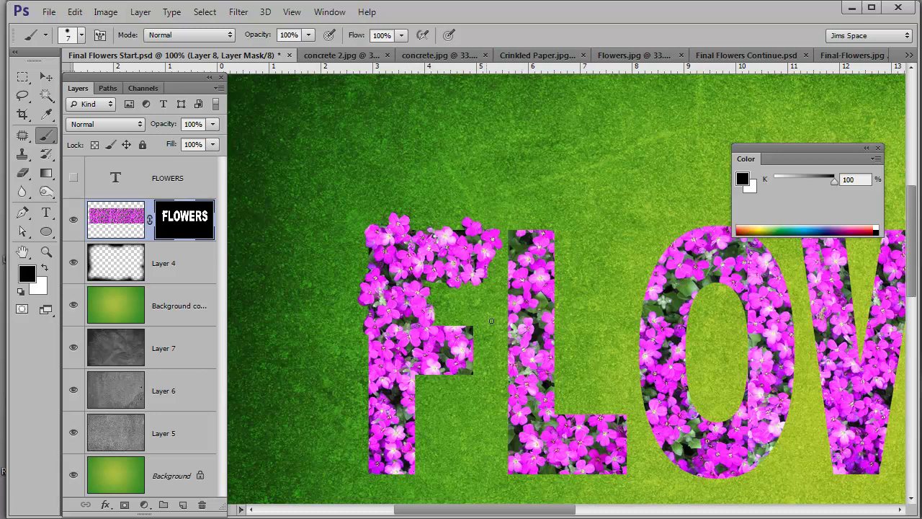
left_click(398, 286, "ctrl")
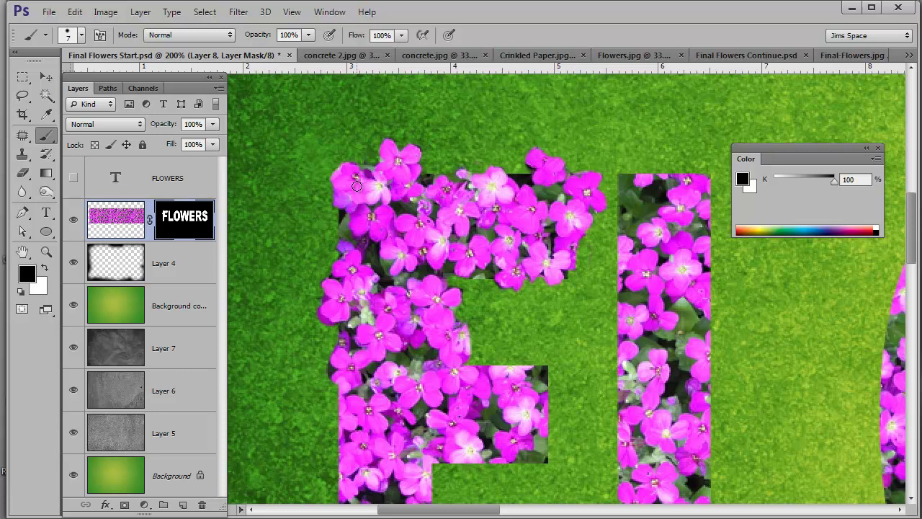
- Paint the blossom protruding above the F's top arm in Quick Mask and convert it to a selection
left_click(22, 312)
left_click(22, 312)
left_click(22, 312)
scroll(370, 187, "up", 1)
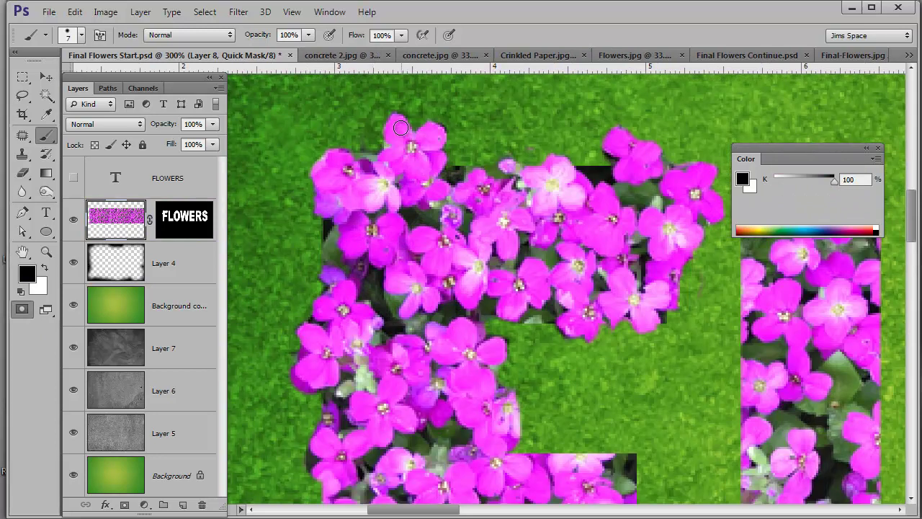
left_click(397, 124)
mouse_move(397, 124)
left_mouse_down()
mouse_move(387, 159)
mouse_move(421, 175)
mouse_move(418, 160)
mouse_move(425, 176)
mouse_move(407, 137)
mouse_move(408, 148)
mouse_move(428, 132)
mouse_move(438, 138)
mouse_move(404, 142)
mouse_move(402, 132)
left_mouse_up()
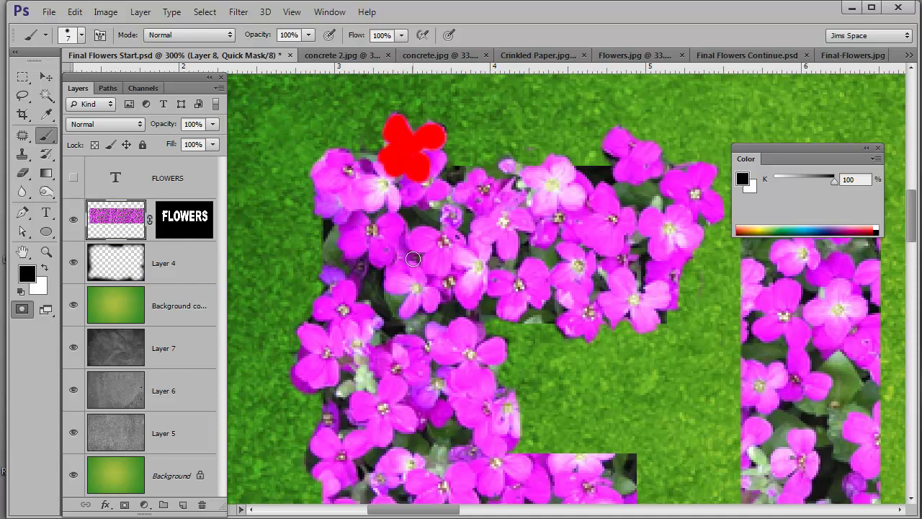
left_click(22, 309)
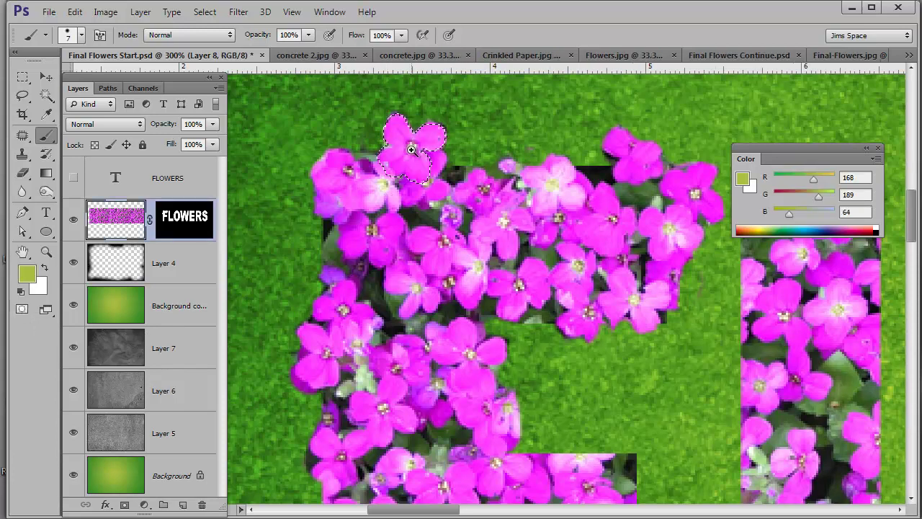
- Copy the selected blossom onto new Layer 9 and hide the lettering layer to check it
left_click(412, 211, "ctrl")
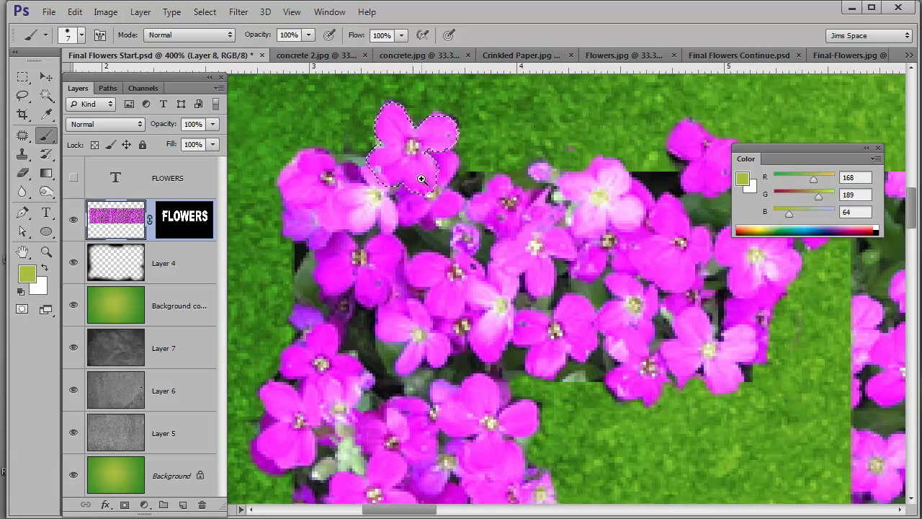
left_click(422, 180, "alt")
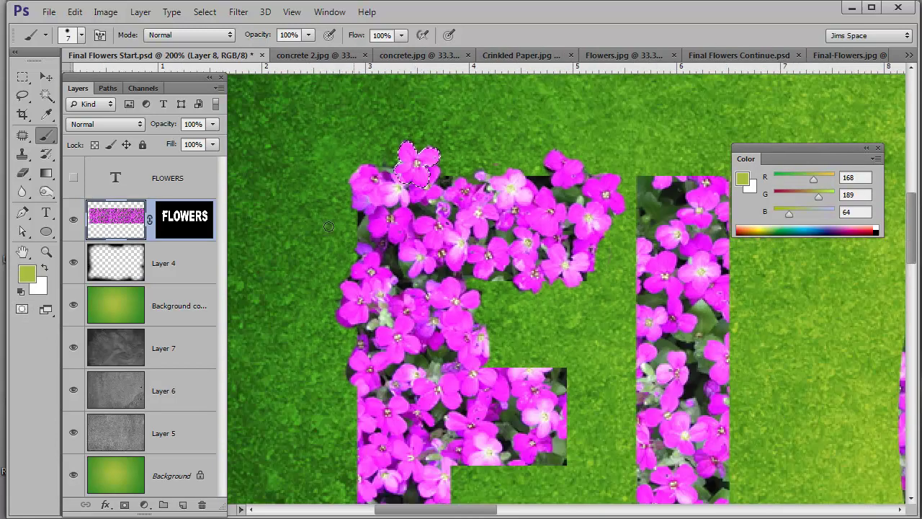
key("ctrl+d")
key("ctrl+shift+alt+n")
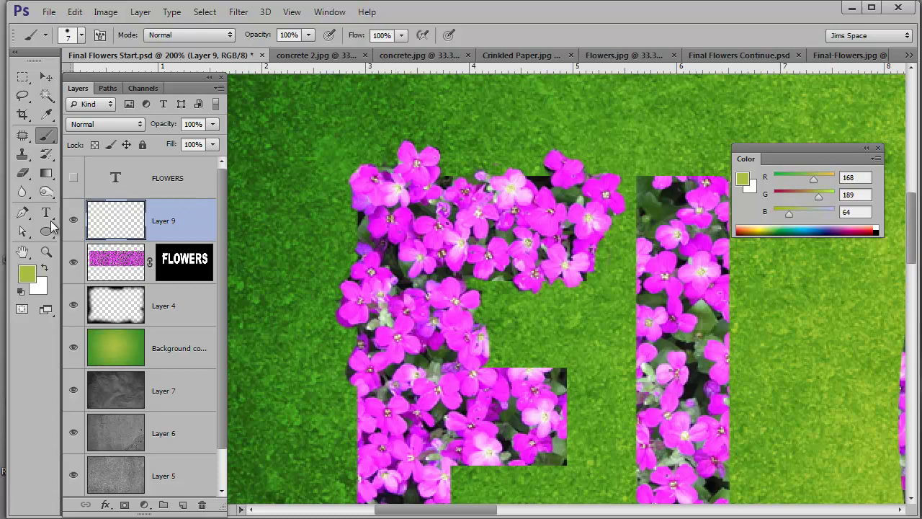
left_click(74, 262)
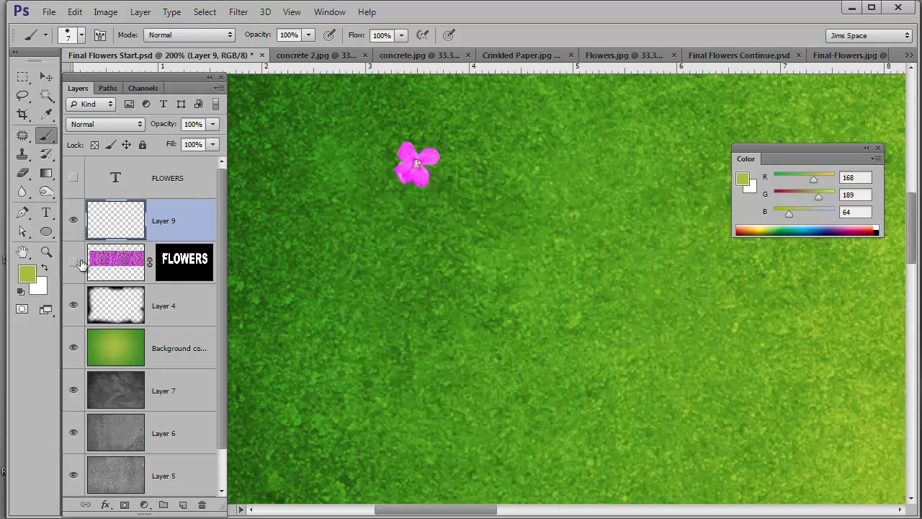
scroll(401, 173, "up", 3)
key("s")
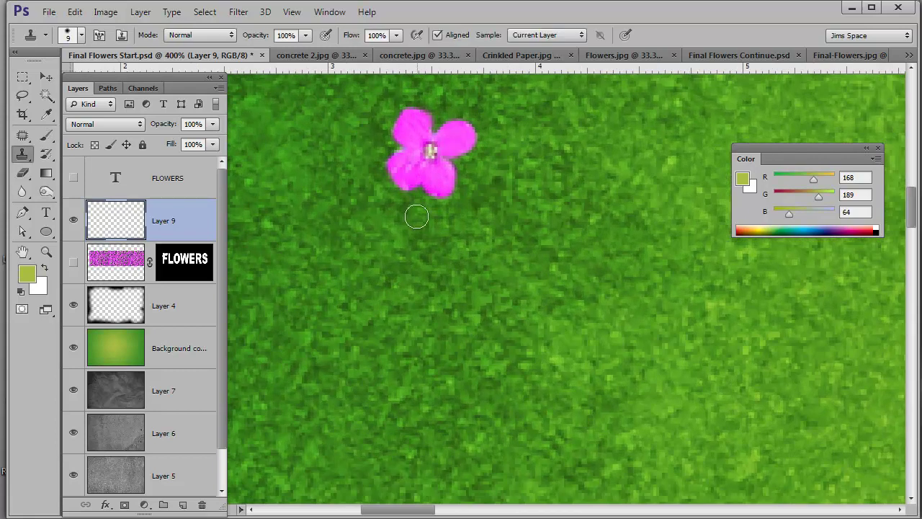
scroll(418, 210, "down", 1)
scroll(418, 210, "down", 3)
- Show the lettering again and Alt-drag the Layer 9 blossom to the F's top-left as Layer 9 copy
left_click(74, 262)
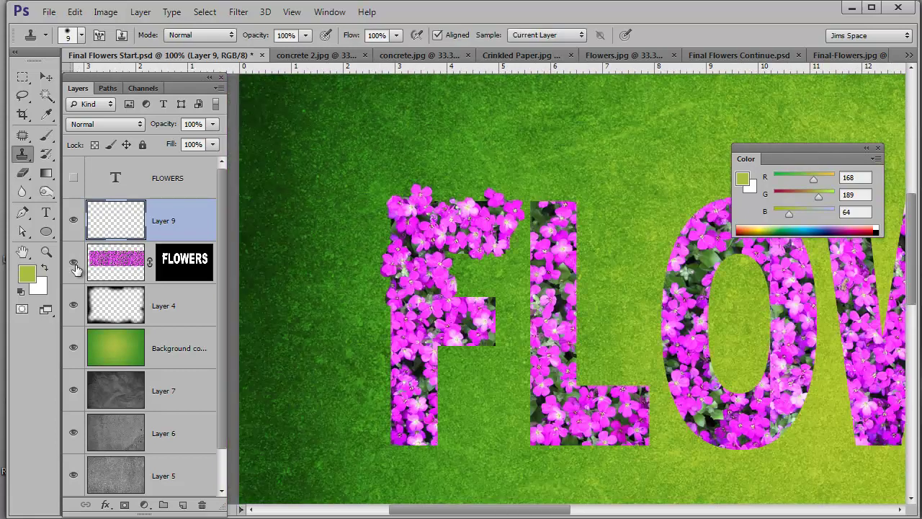
left_click(44, 77)
left_click_drag(427, 202, 395, 238)
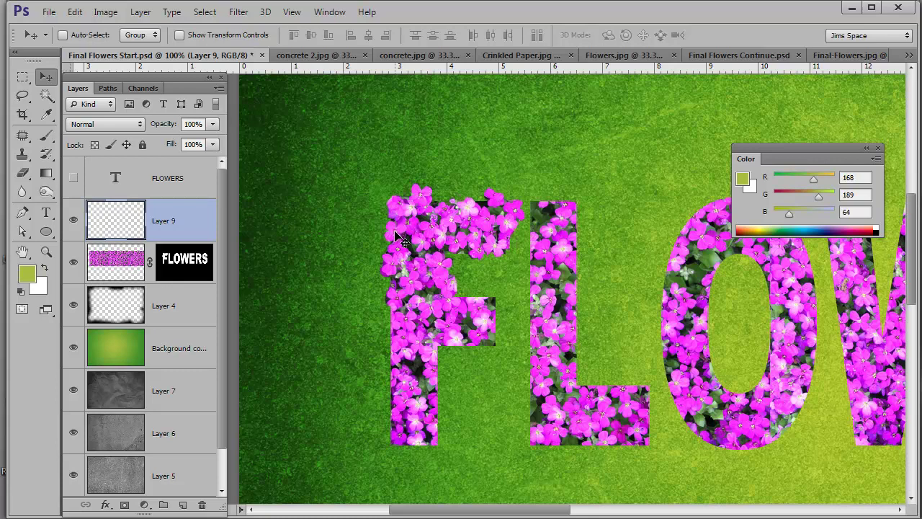
left_click_drag(395, 231, 443, 209)
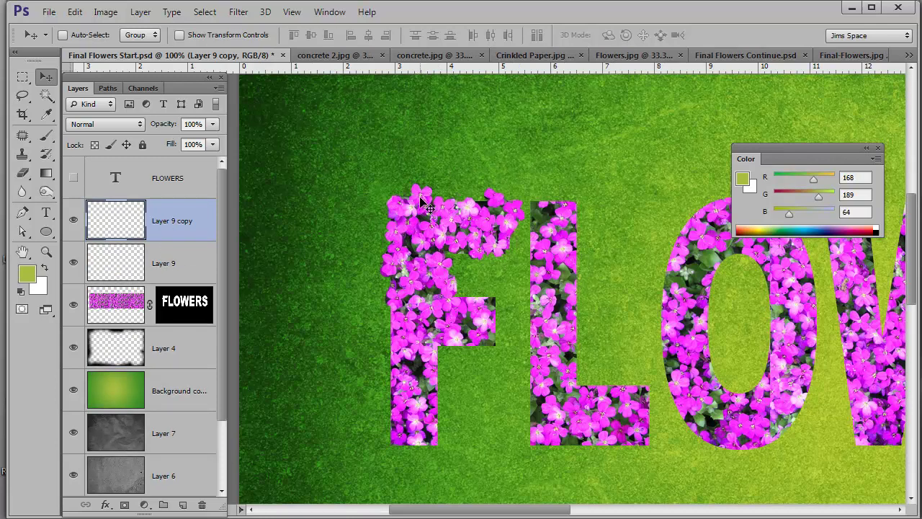
- Rotate Layer 9 copy about 90°, position it along the F's top edge, and merge it into Layer 9
key("ctrl+t")
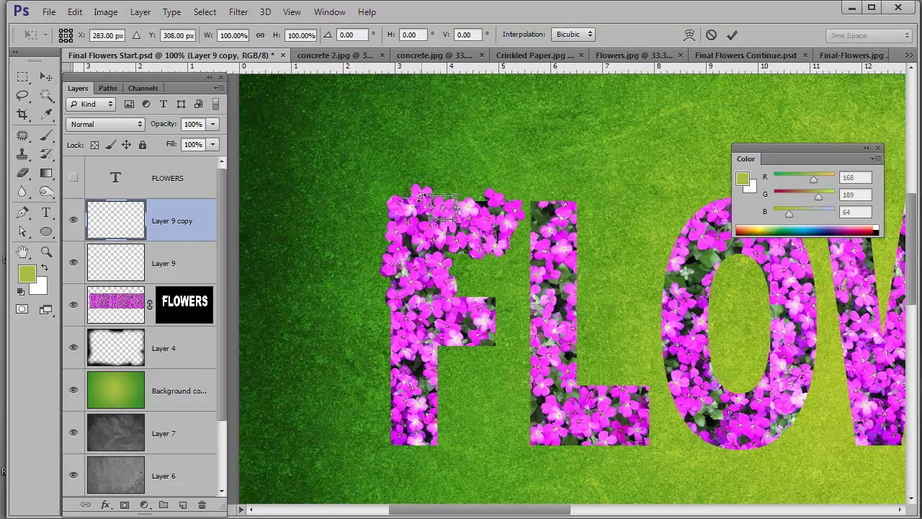
left_click_drag(464, 191, 465, 232)
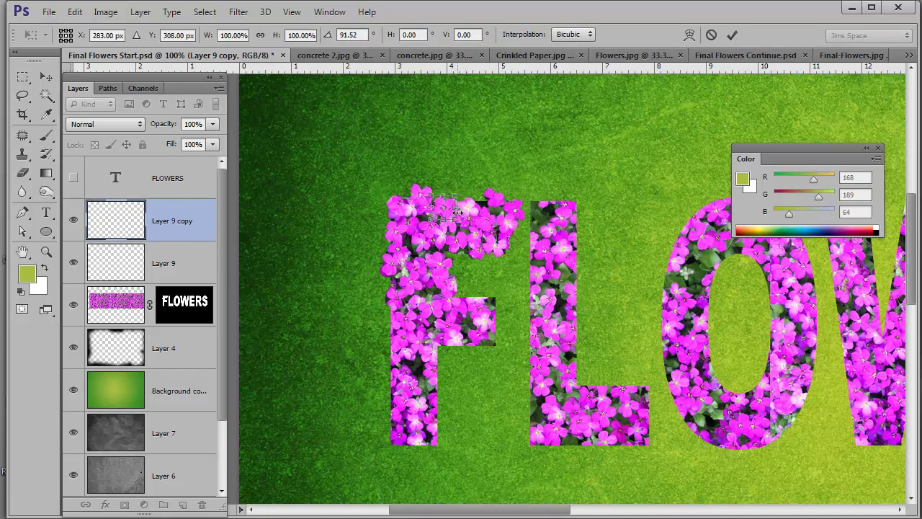
key("Return")
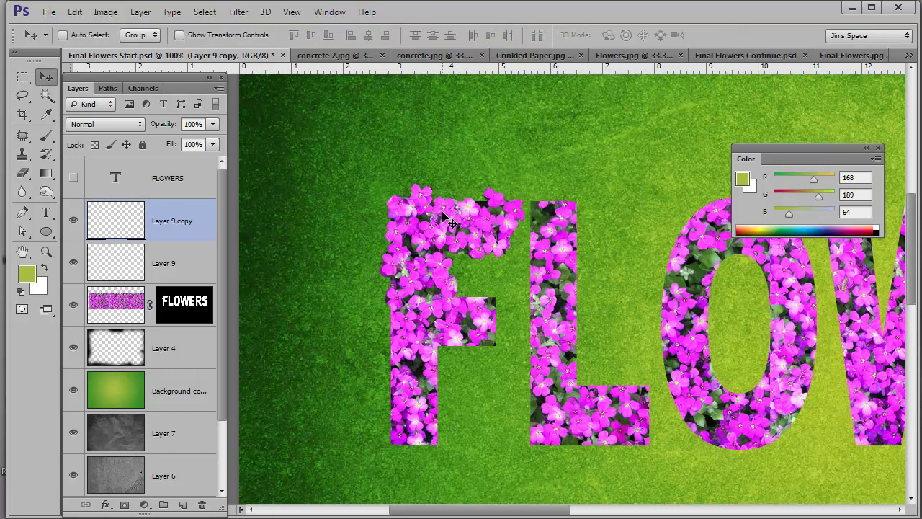
left_click_drag(452, 222, 444, 261)
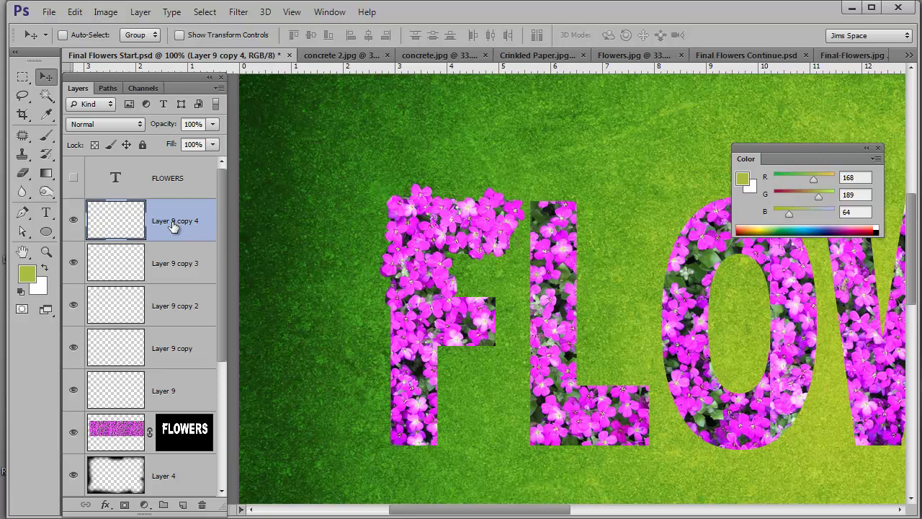
key("ctrl+e")
key("ctrl+e")
key("ctrl+e")
key("ctrl+e")
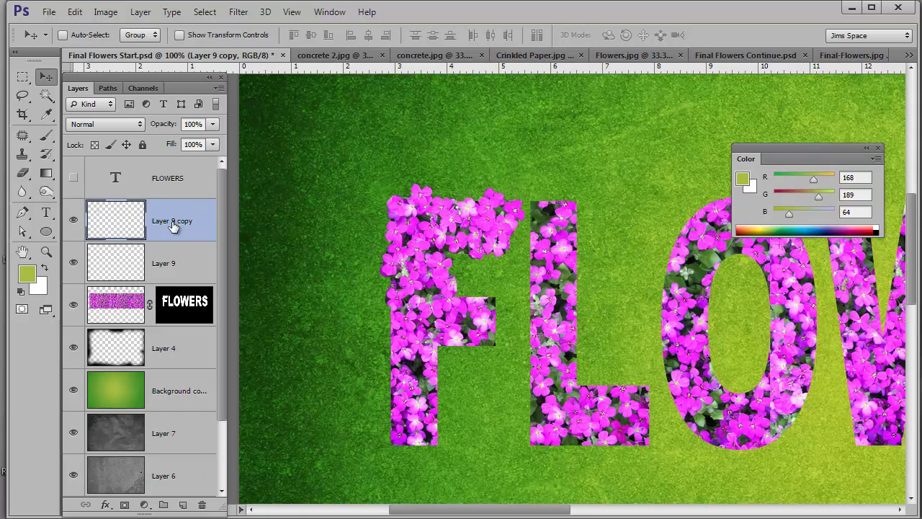
left_click(74, 221)
left_click(75, 222)
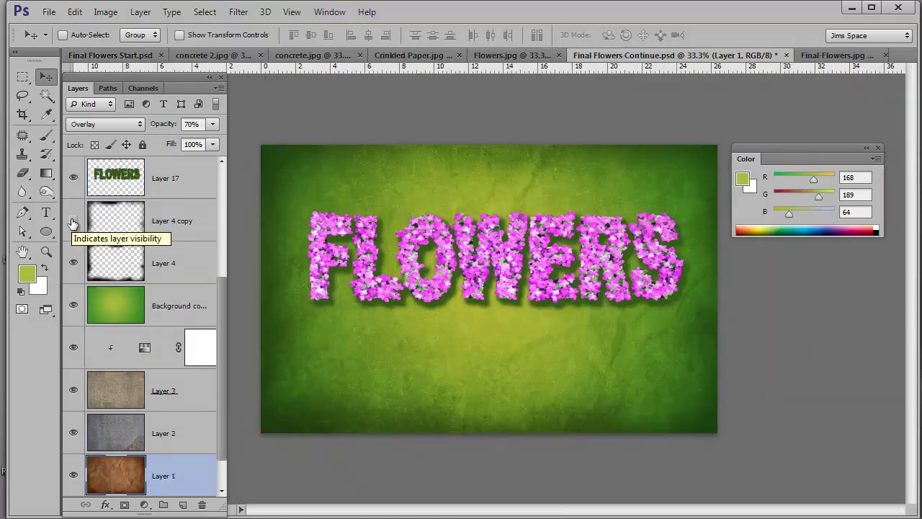
- Show Layer 4 copy's edge darkening, zoom in on the lettering, and hide the Layer 17 shadow
left_click(73, 221)
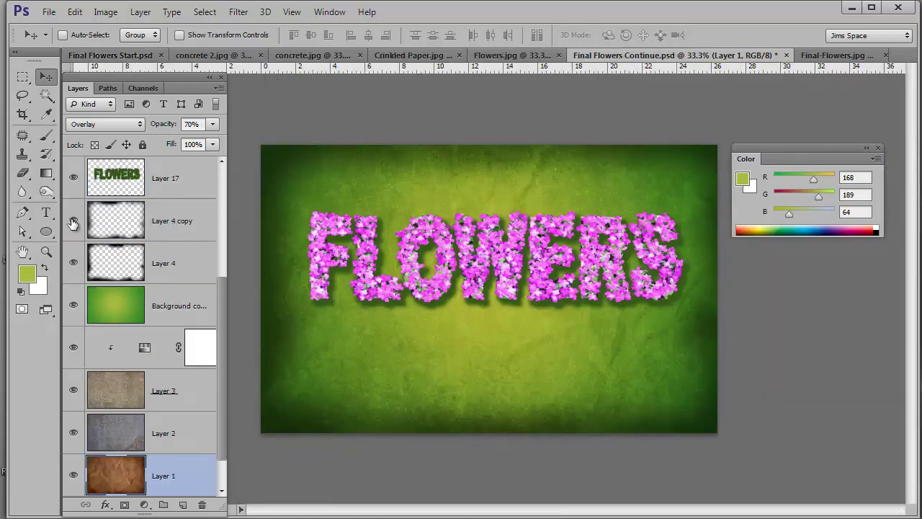
left_click(411, 261)
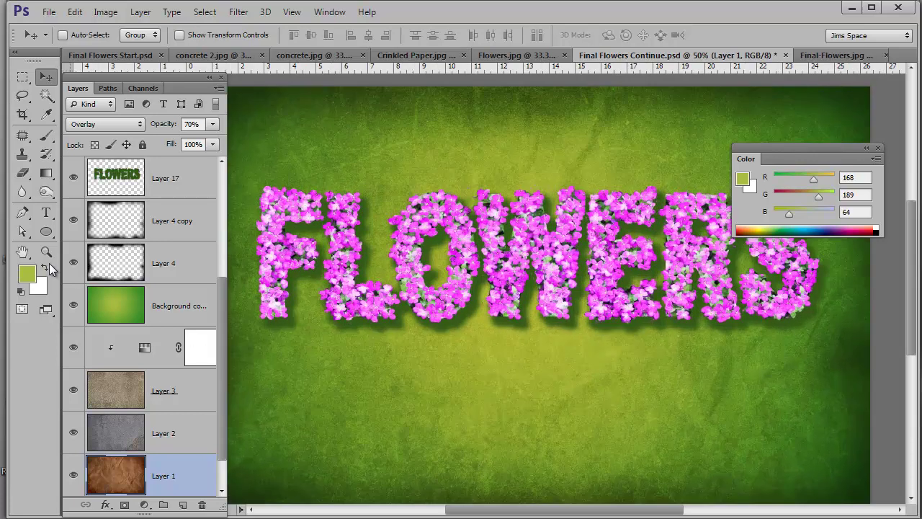
left_click(73, 177)
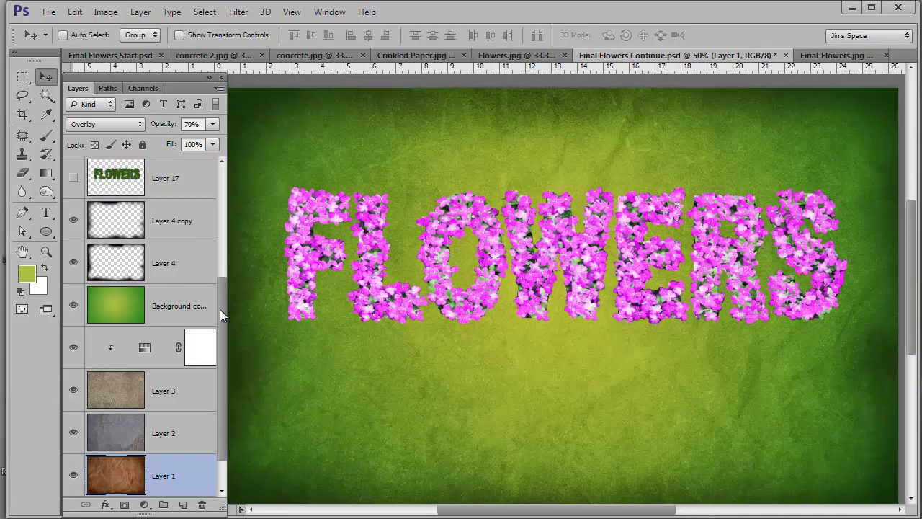
left_click_drag(219, 309, 233, 192)
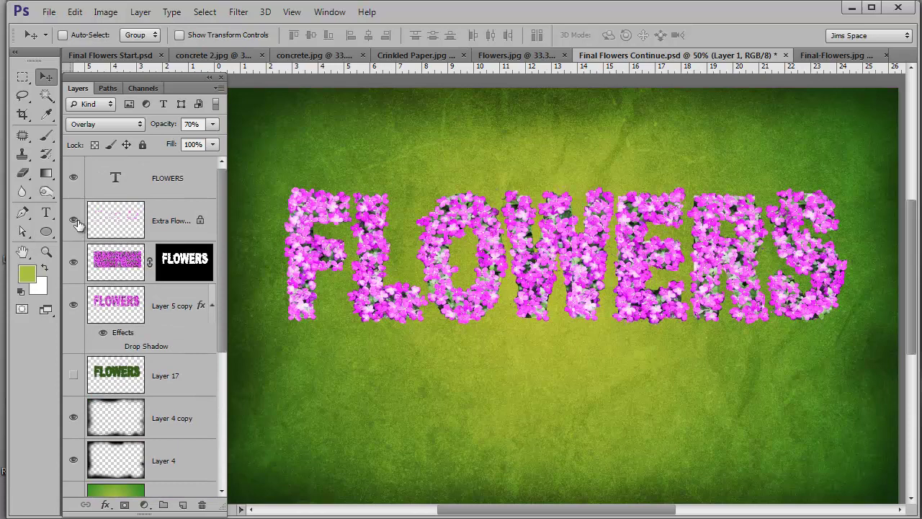
- Hide the masked lettering, Layer 5 copy and FLOWERS text layers, then select Extra Flowers
mouse_move(73, 304)
left_mouse_down()
mouse_move(74, 266)
mouse_move(73, 305)
left_mouse_up()
left_click(74, 179)
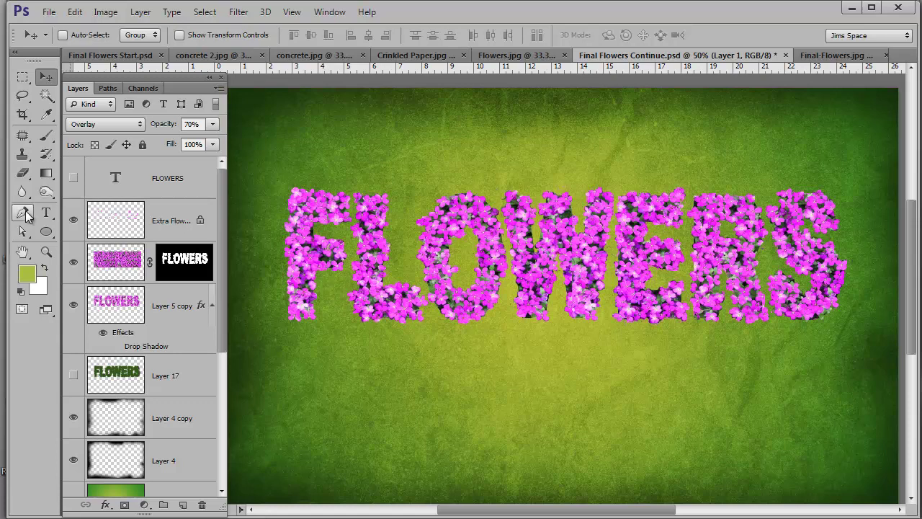
left_click(73, 221)
left_click(74, 221)
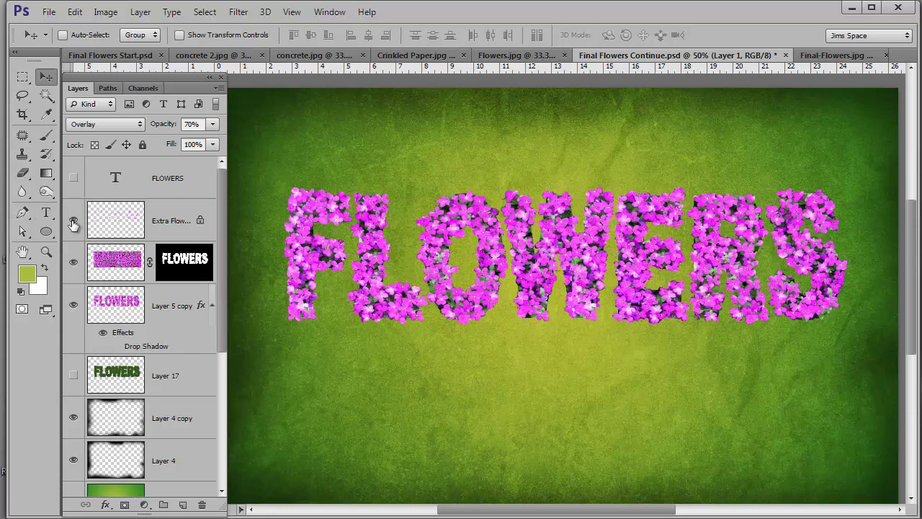
left_click(165, 220)
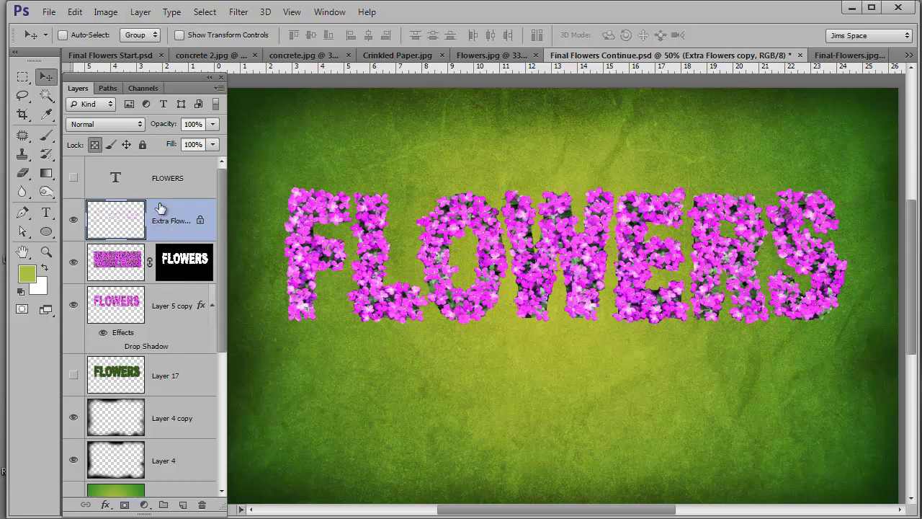
- Merge Extra Flowers down with its layer mask applied, forming Layer 5
key("ctrl+e")
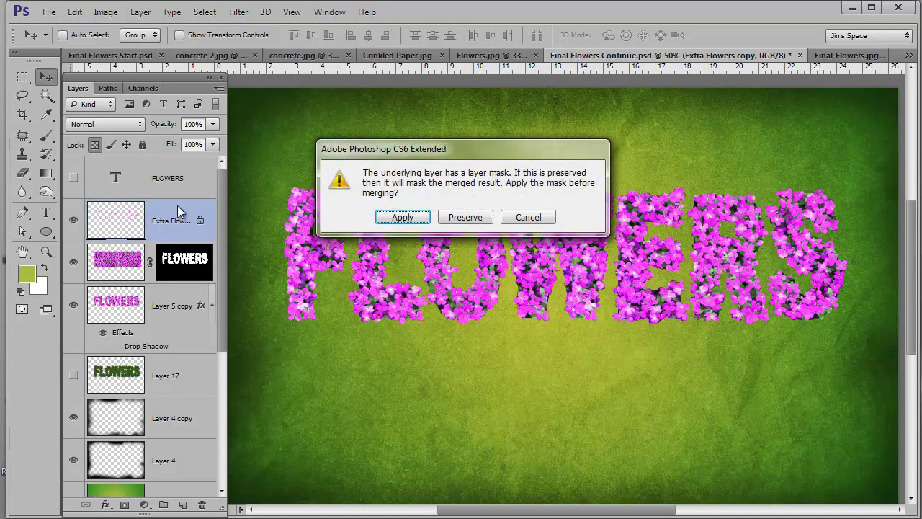
left_click(404, 218)
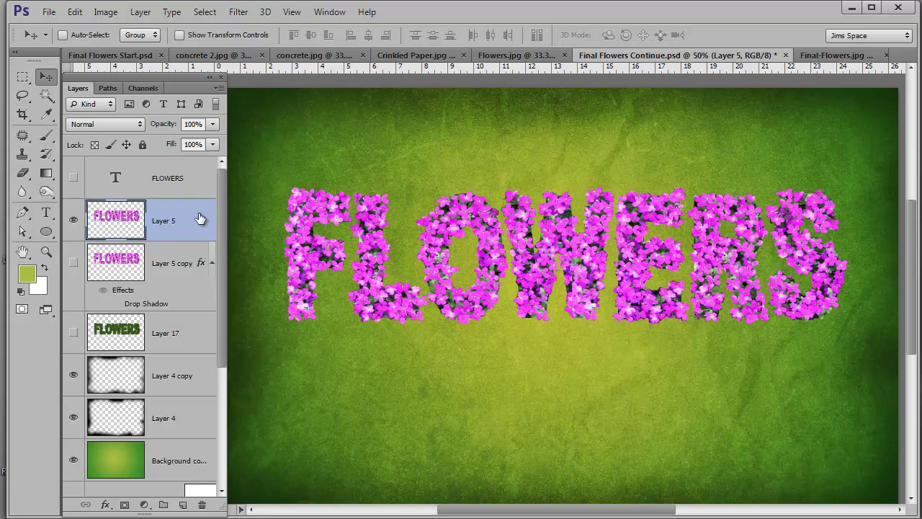
left_click(73, 262)
key("ctrl+z")
- Load Layer 5's lettering as a selection, expand it by 10 px, and fill it dark green on Layer 6
left_click(118, 222, "ctrl")
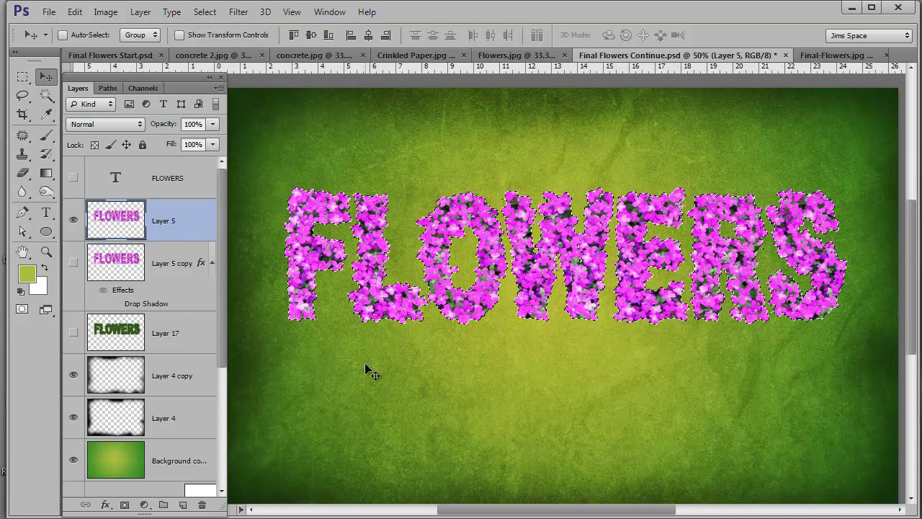
left_click(202, 13)
mouse_move(240, 173)
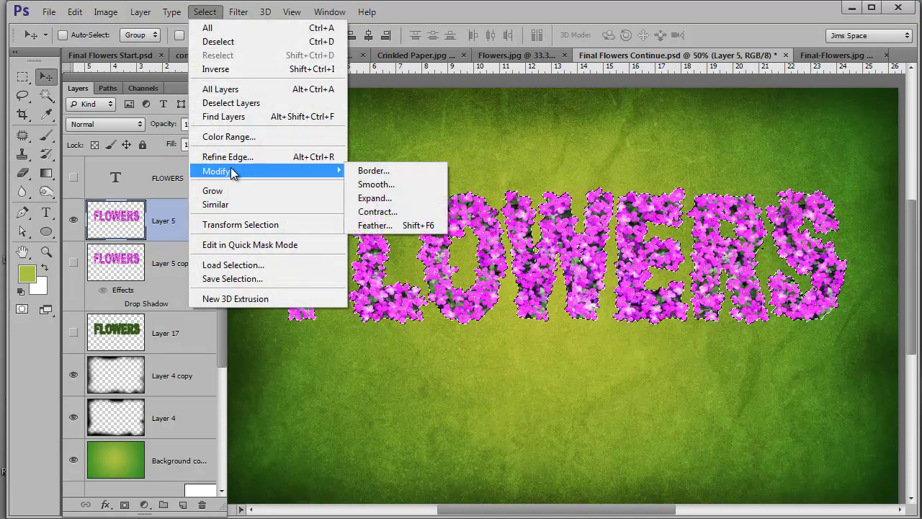
left_click(387, 199)
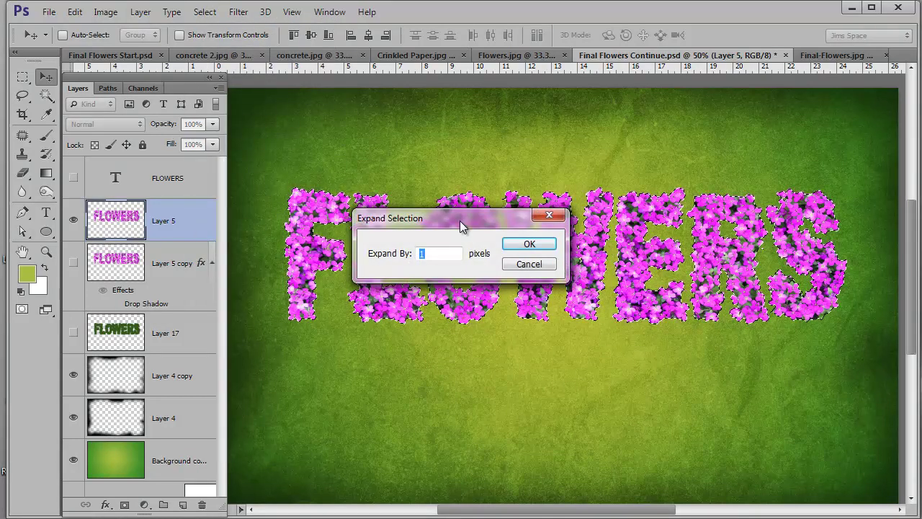
left_click_drag(460, 220, 502, 387)
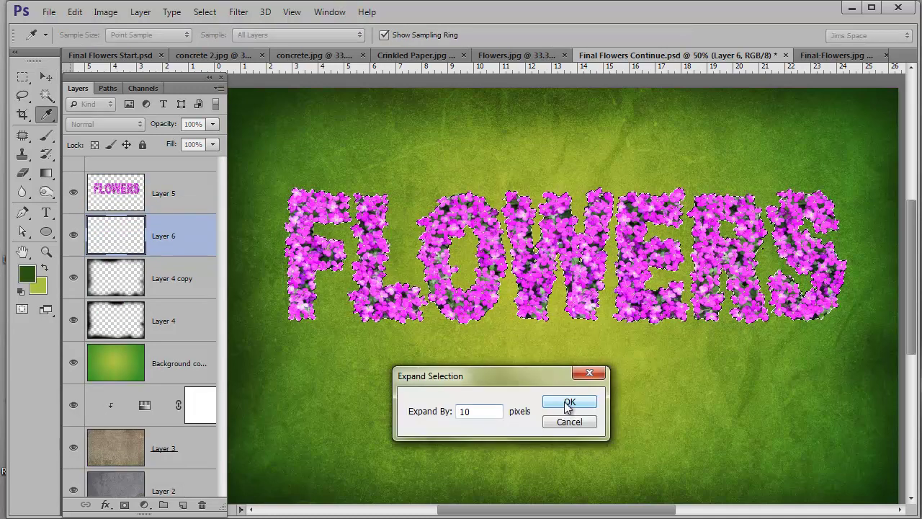
left_click(570, 402)
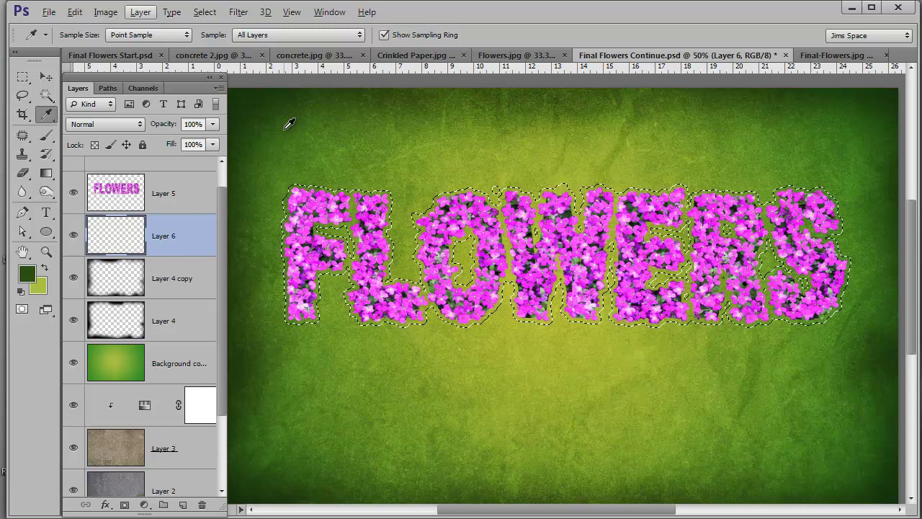
key("alt+BackSpace")
key("ctrl+d")
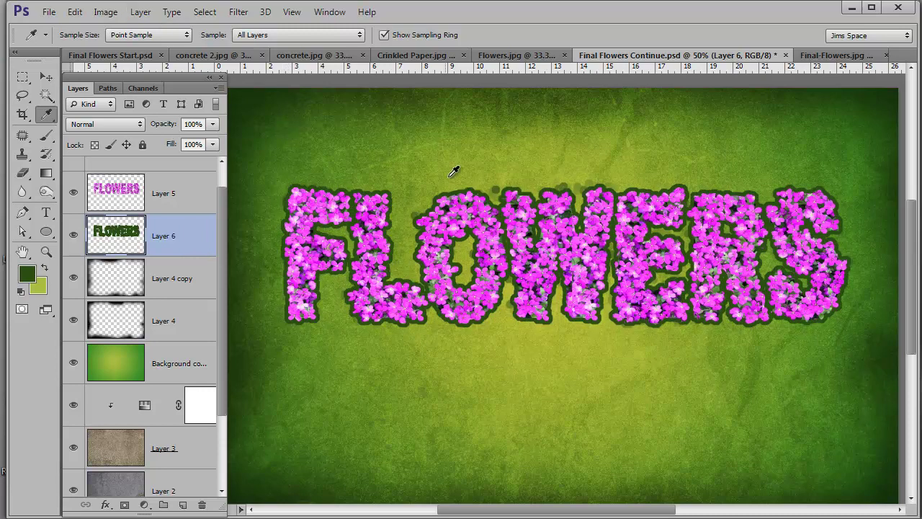
- Apply a Gaussian Blur to the dark green Layer 6 and set its opacity to 75%
left_click(245, 18)
mouse_move(264, 156)
left_click(451, 259)
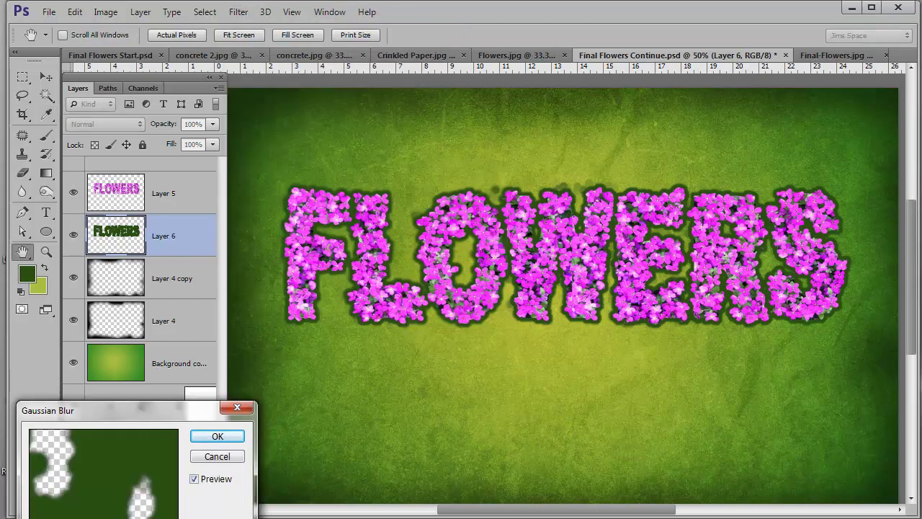
left_click(217, 436)
key("i")
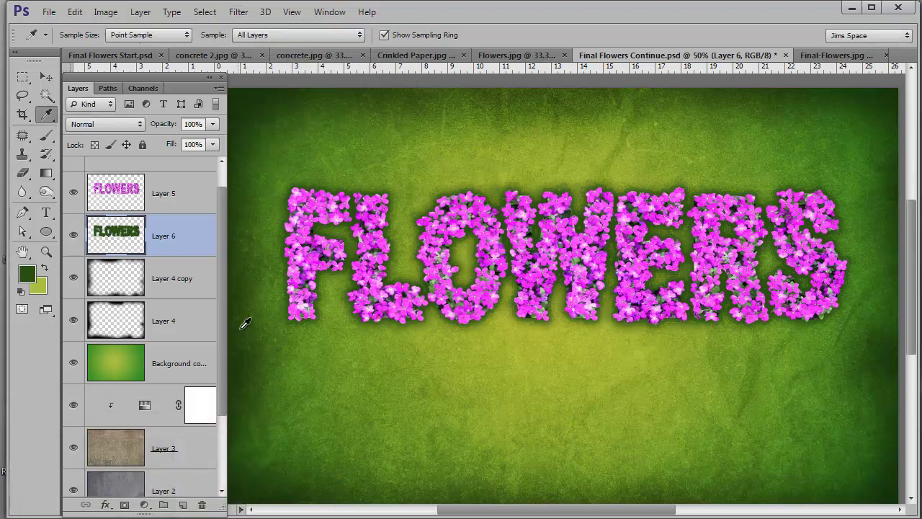
left_click(213, 126)
left_click_drag(178, 139, 194, 454)
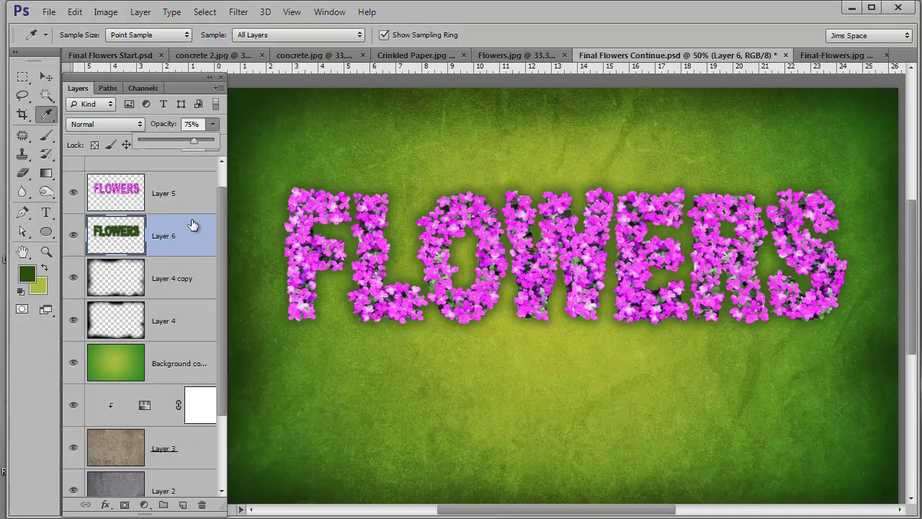
left_click(195, 189)
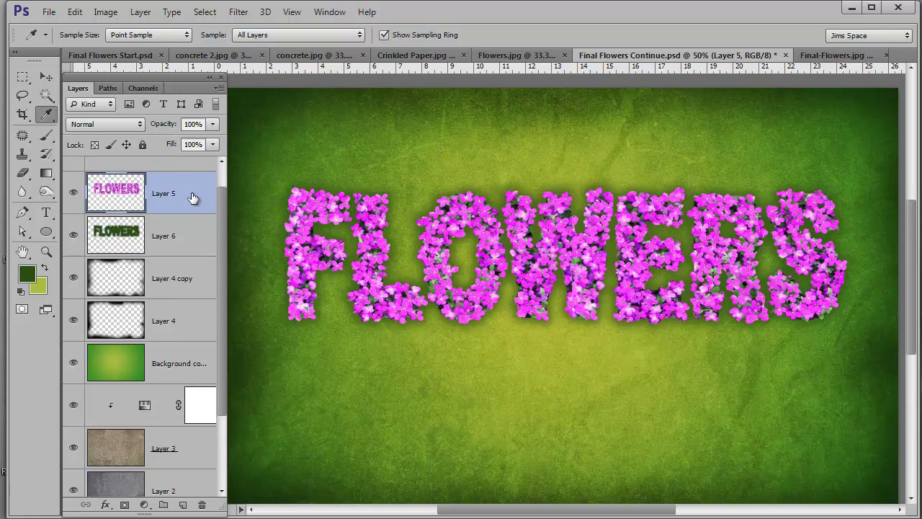
- Give Layer 5 a Multiply drop shadow: opacity 75%, angle 117°, distance 12, spread 6, size 7
double_click(193, 196)
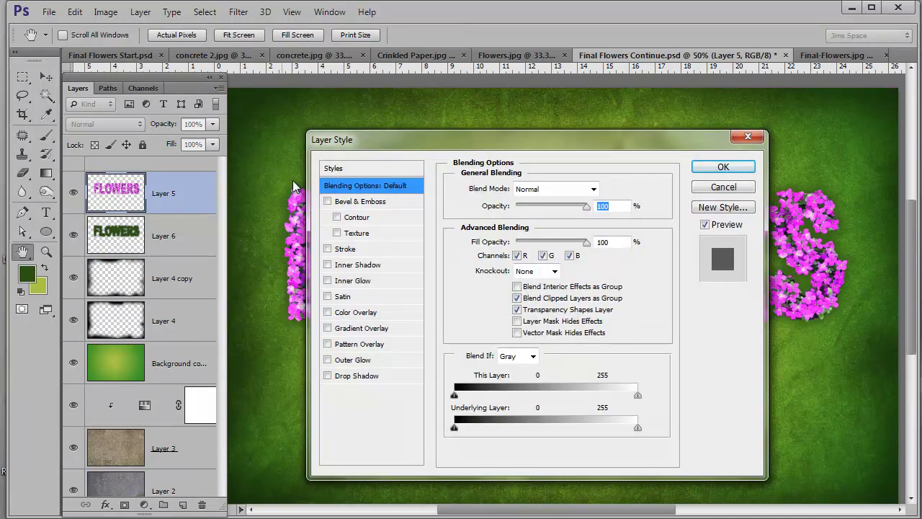
left_click_drag(487, 145, 393, 164)
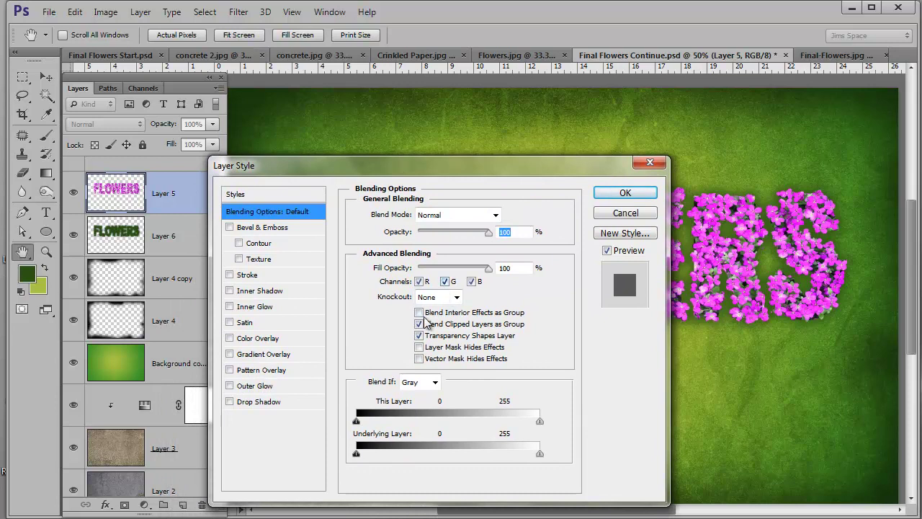
left_click(229, 402)
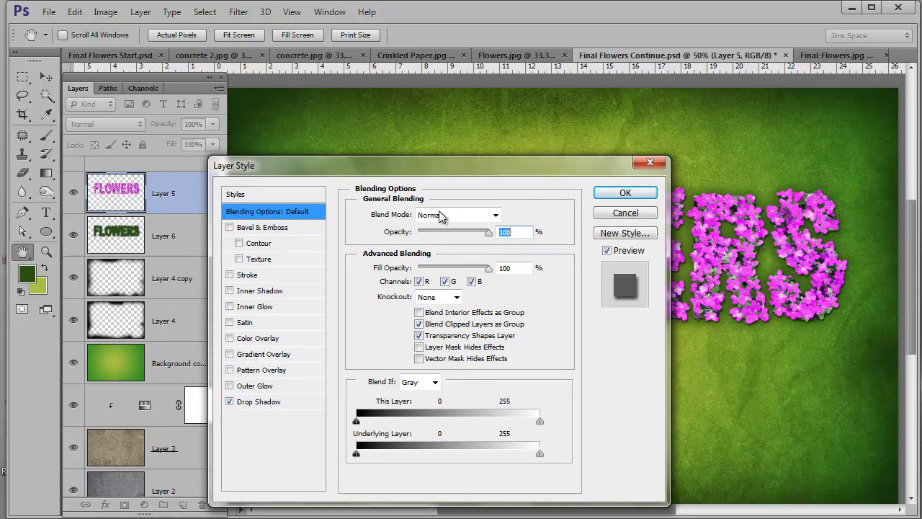
left_click_drag(467, 171, 259, 148)
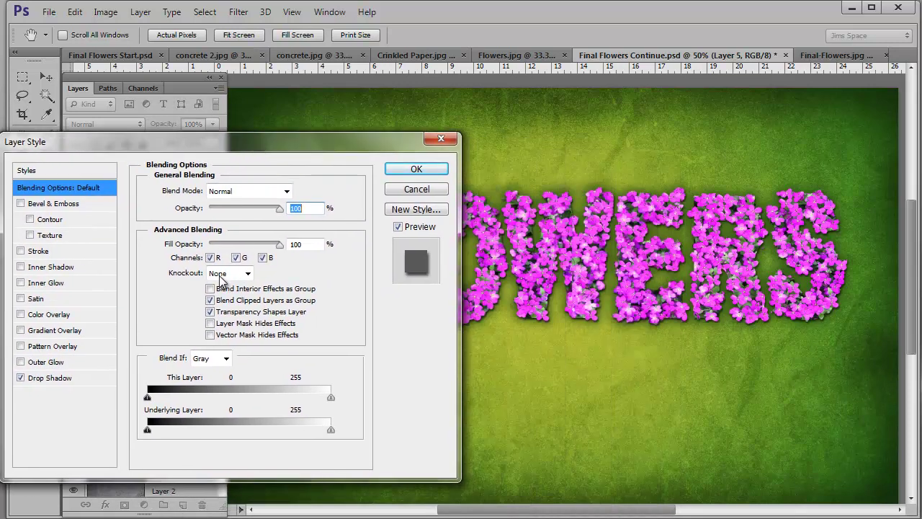
left_click(52, 380)
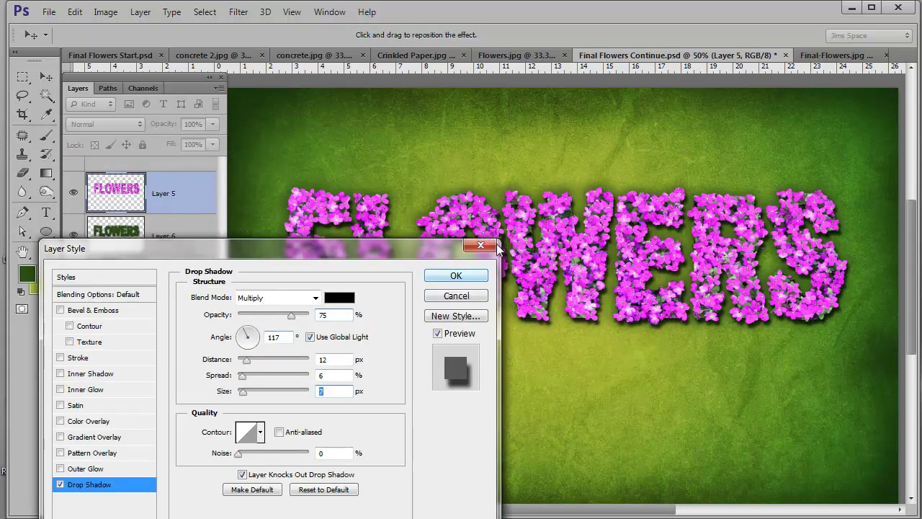
left_click(461, 278)
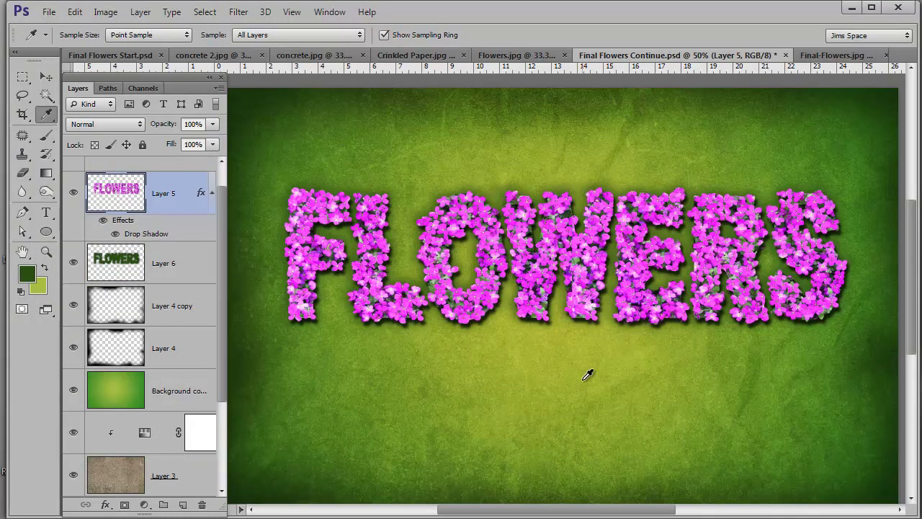
left_click_drag(544, 278, 479, 405)
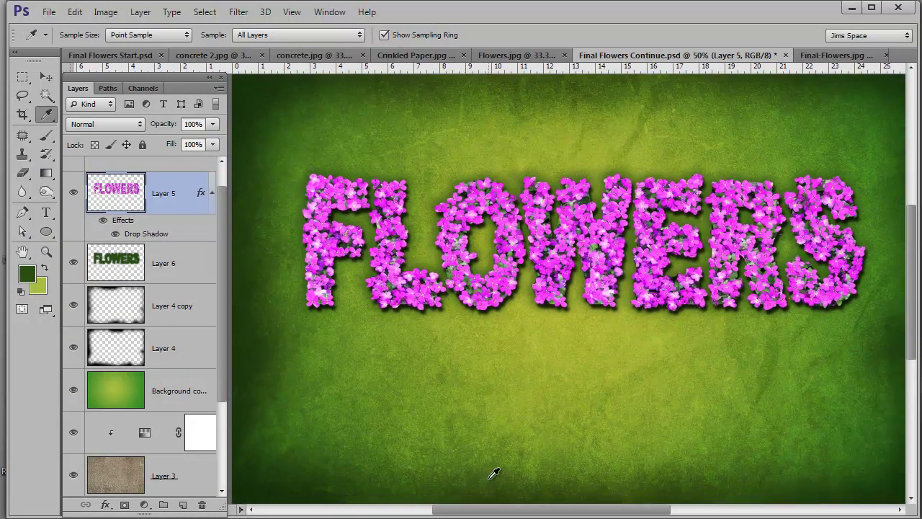
- Open the bumblebee1 and Butterfly images together
left_click(48, 12)
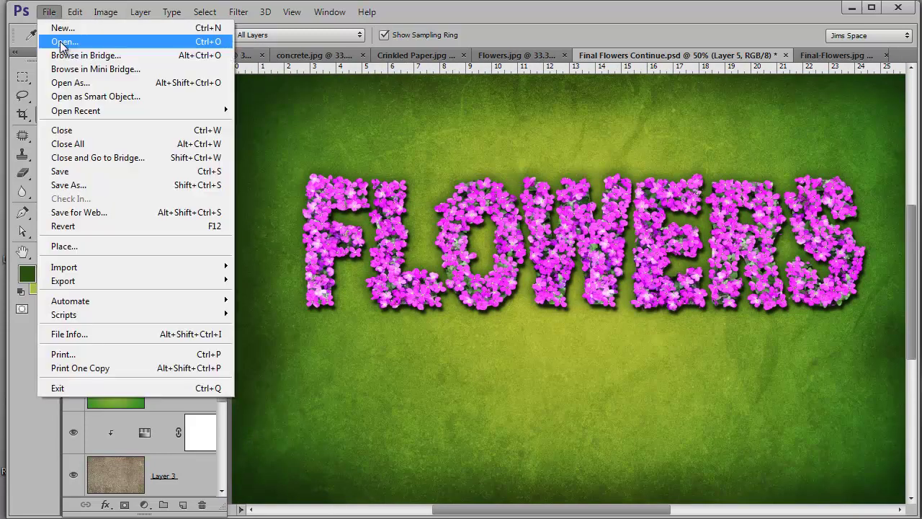
left_click(66, 41)
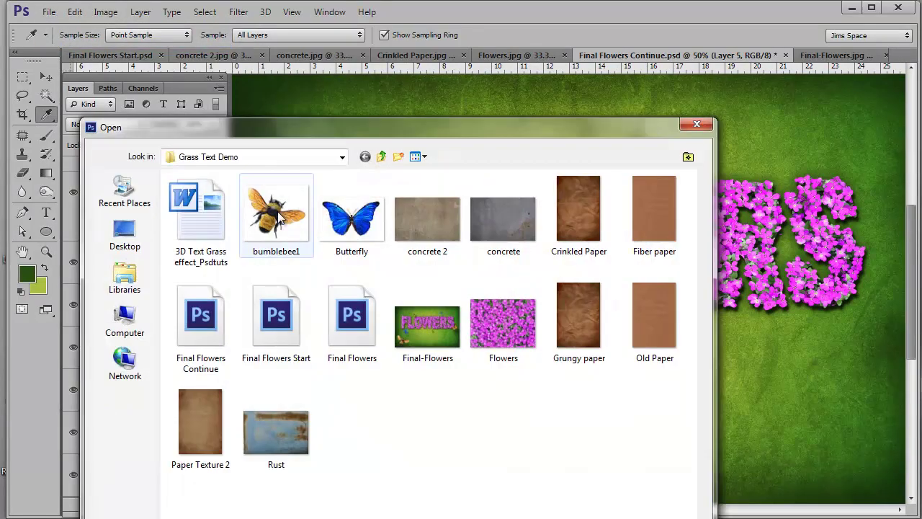
left_click(275, 216)
left_click(352, 216, "ctrl")
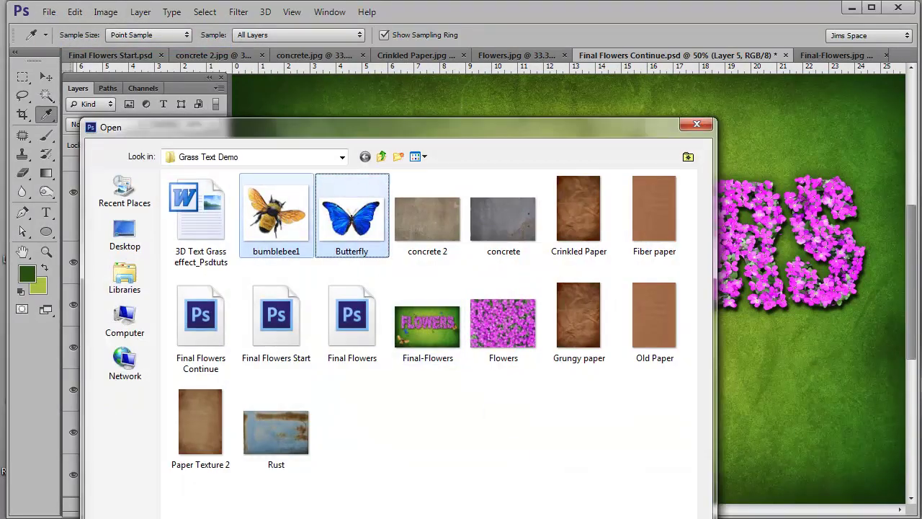
left_click_drag(646, 136, 614, 90)
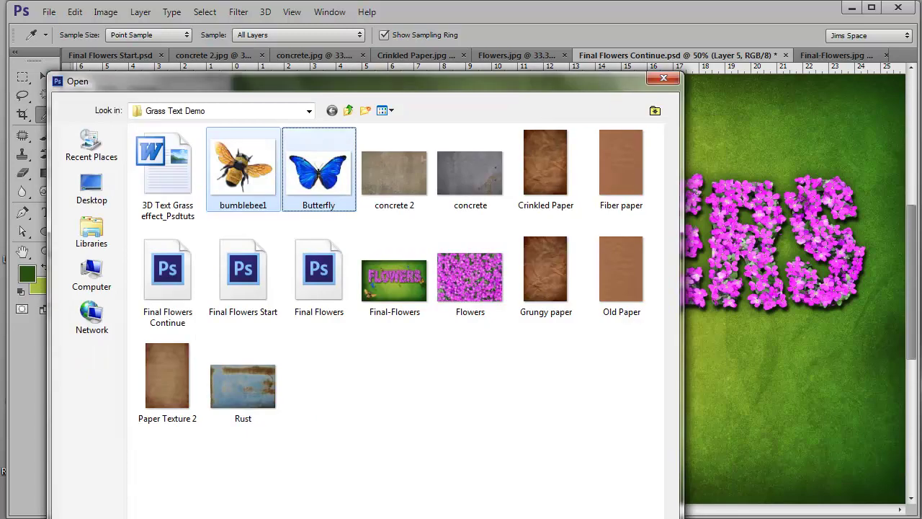
key("Return")
- Paste the butterfly into Final Flowers Start.psd as a new layer and zoom out on the composition
key("ctrl+a")
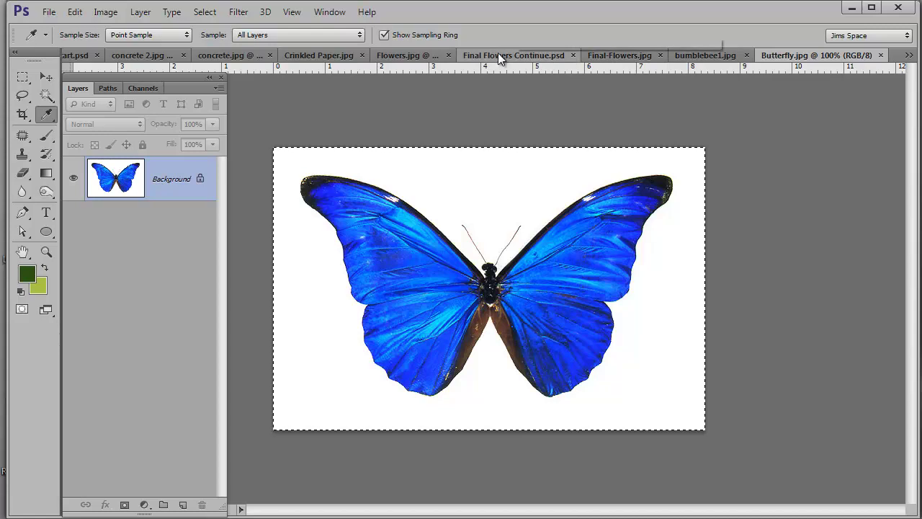
left_click(76, 55)
key("ctrl+v")
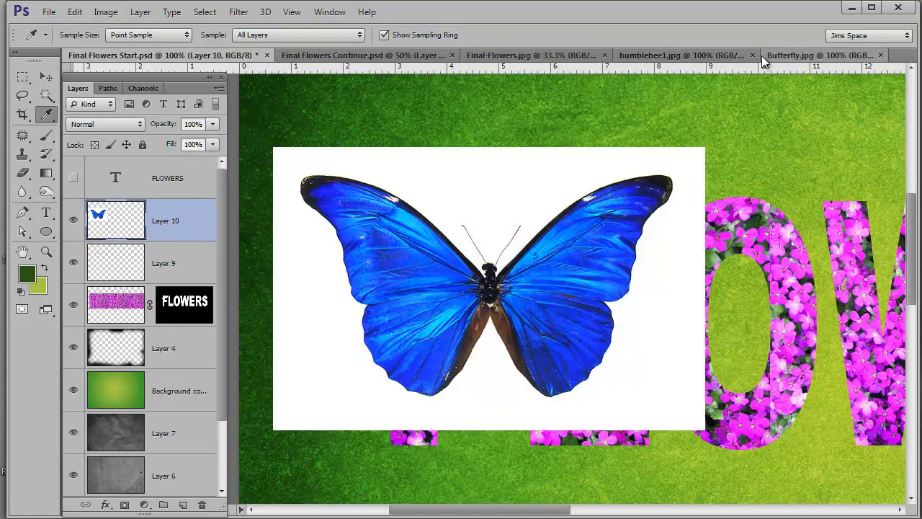
left_click(658, 54)
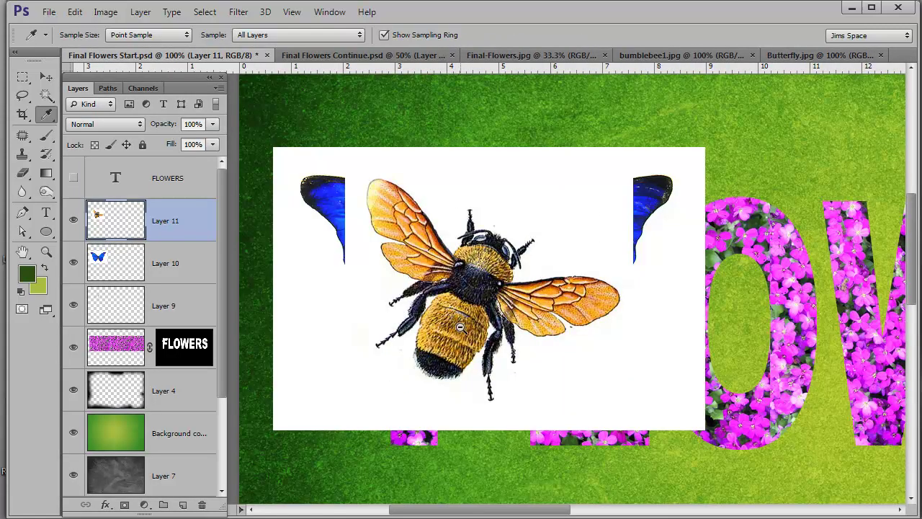
left_click(461, 328, "ctrl+alt")
left_click(461, 328, "ctrl+alt")
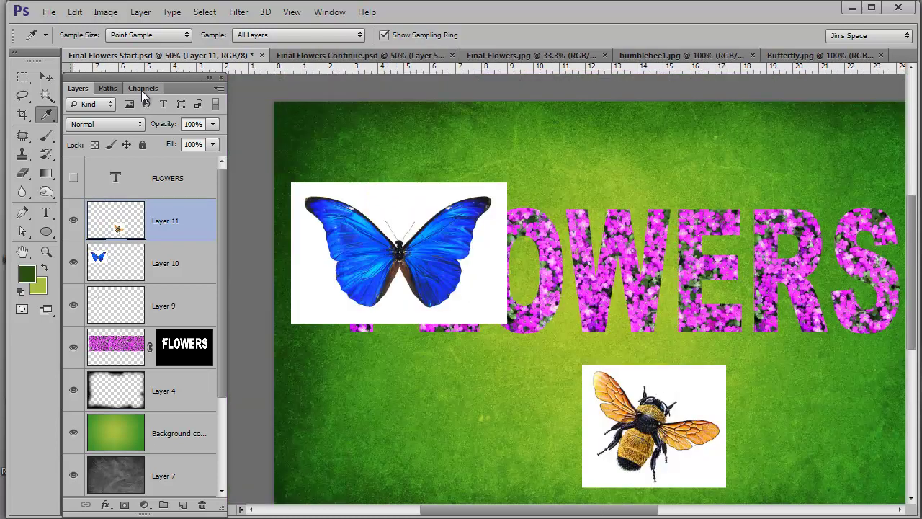
- Delete the bee's white background using a Magic Wand selection
left_click(48, 98)
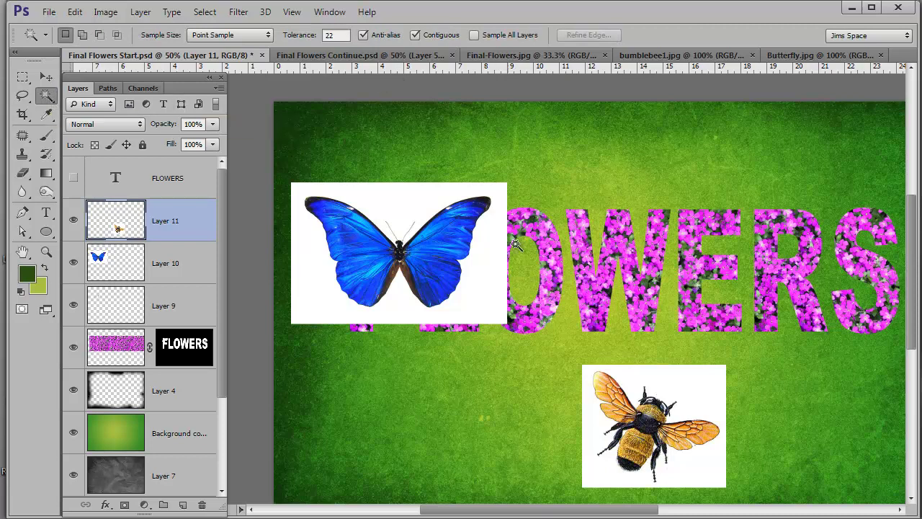
left_click(701, 393)
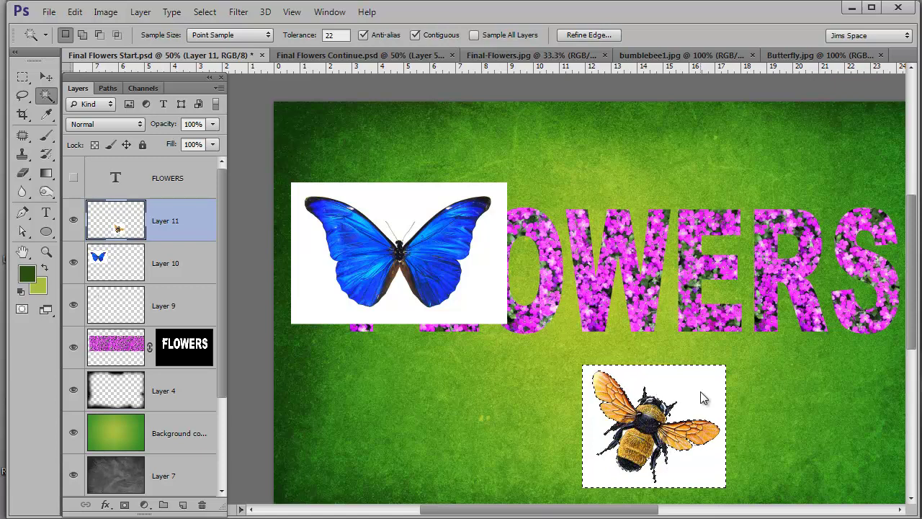
key("Delete")
key("ctrl+plus")
key("ctrl+plus")
key("ctrl+plus")
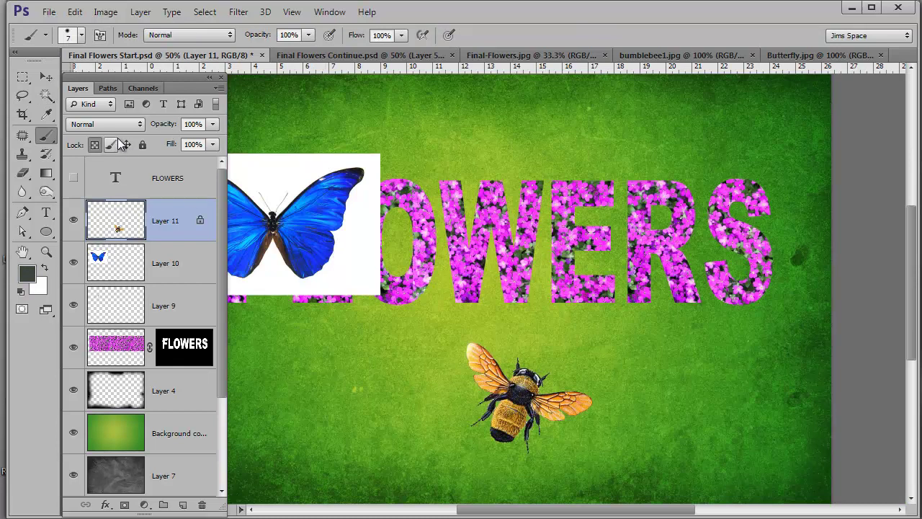
- Delete the butterfly layer's white background with the Magic Wand, deselect, and zoom out
left_click(47, 76)
left_click(302, 226, "ctrl")
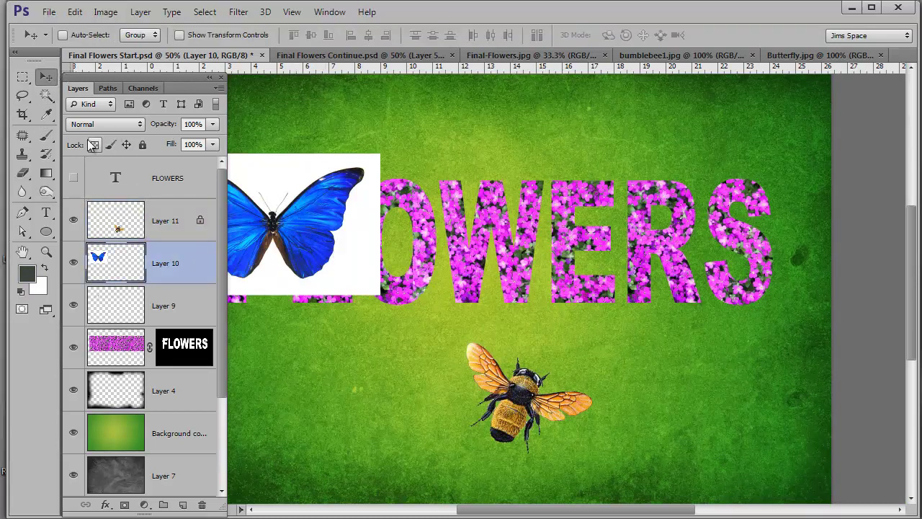
left_click(47, 97)
left_click(263, 172)
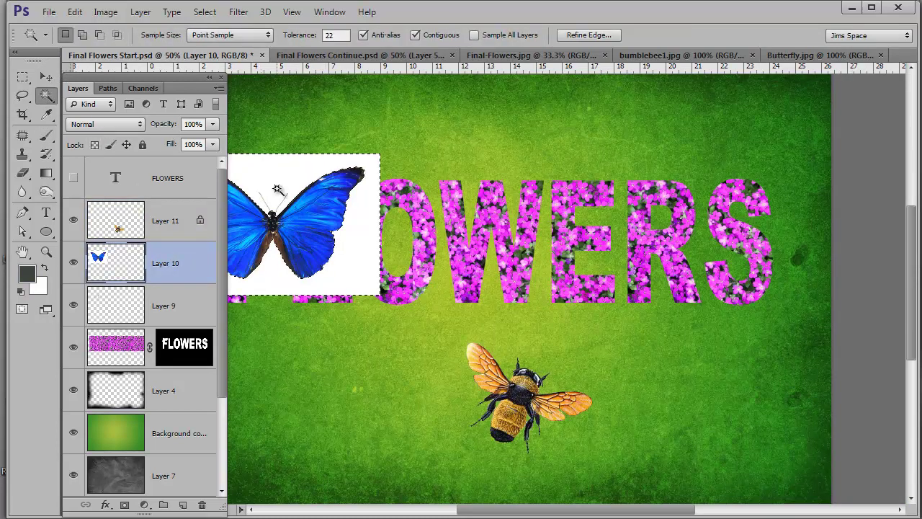
key("Delete")
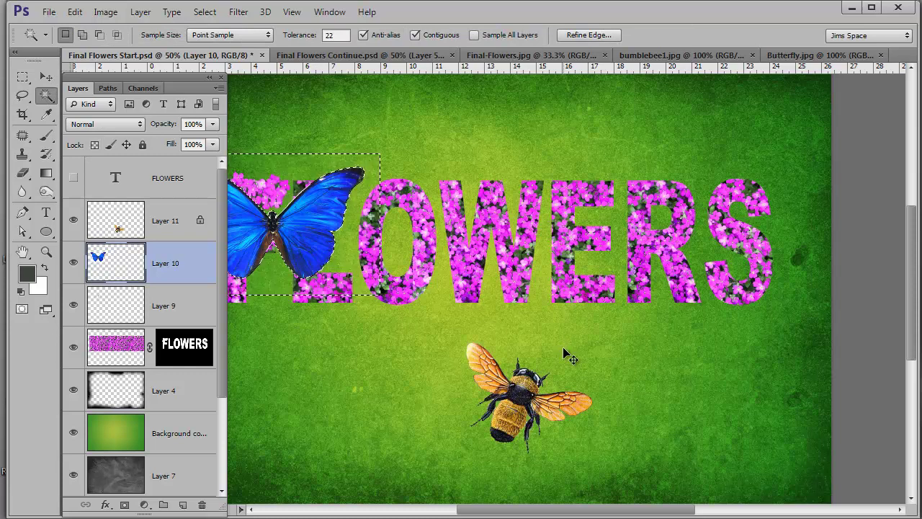
key("ctrl+d")
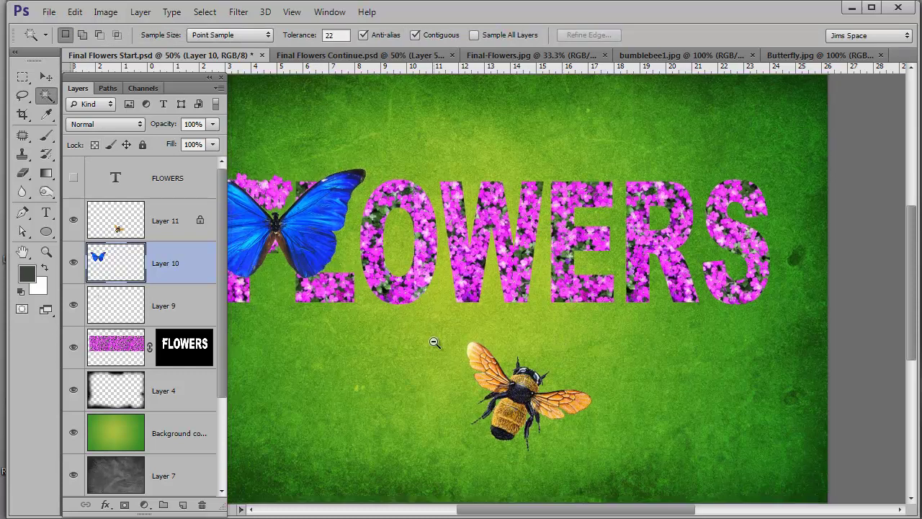
key("ctrl+minus")
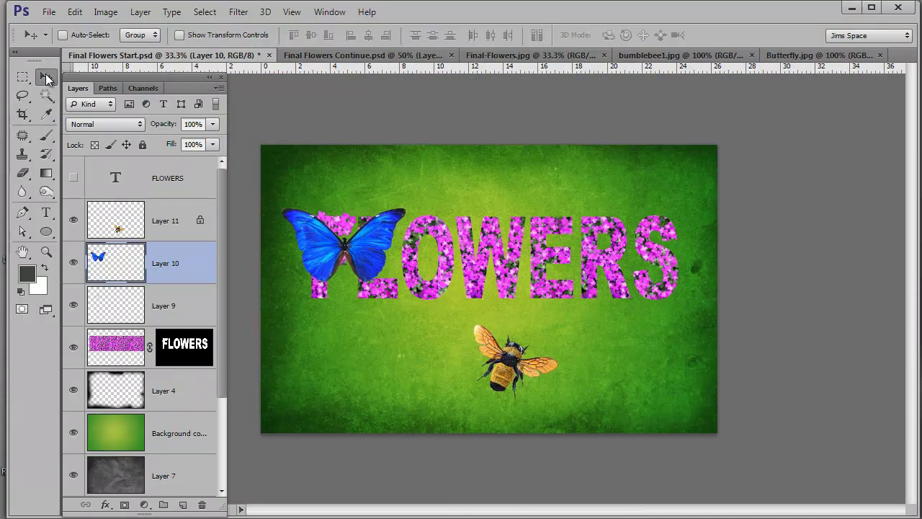
- Move the bee to the lower left corner and the butterfly below the letters ERS
left_click(46, 76)
left_click(520, 375, "ctrl")
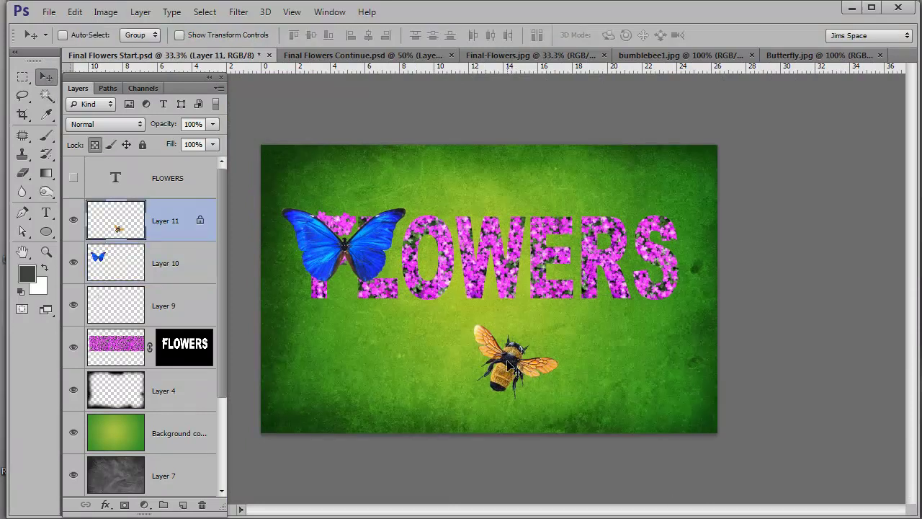
left_click_drag(501, 376, 315, 394)
left_click(373, 267, "ctrl")
left_click_drag(373, 267, 644, 358)
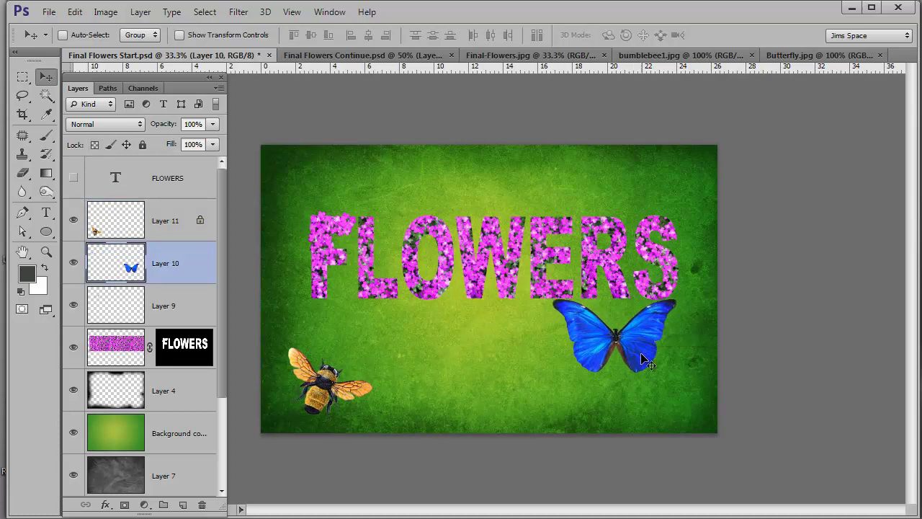
- Shrink and tilt the butterfly with Free Transform
key("ctrl+t")
left_click_drag(690, 295, 650, 253)
key("Return")
- Nudge the bee into place, duplicate its layer, and put the copy below the original
left_click(342, 364, "ctrl")
left_click_drag(343, 364, 357, 361)
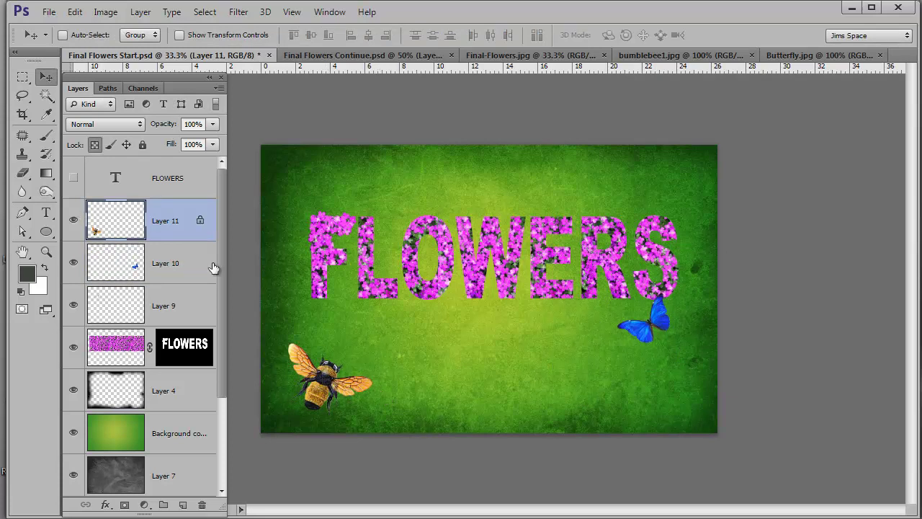
key("ctrl+j")
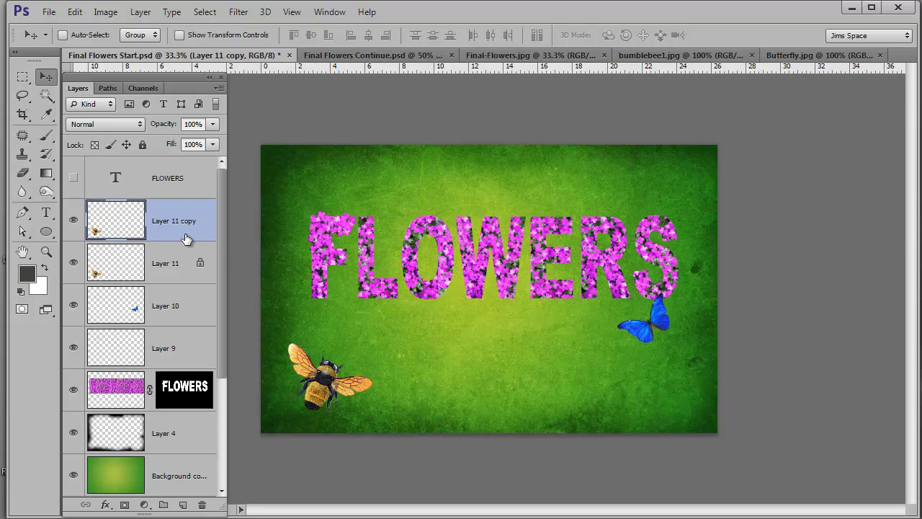
left_click_drag(185, 239, 177, 265)
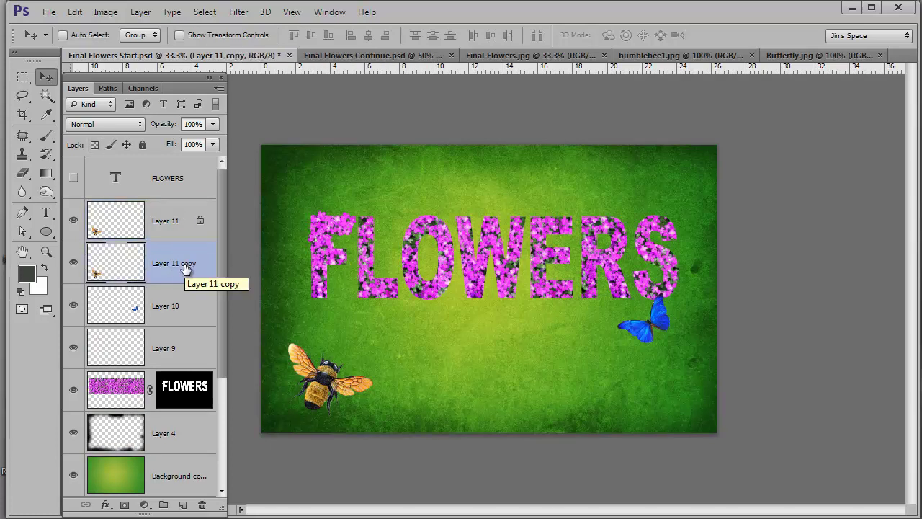
- Apply a Motion Blur to the bee copy at 63° angle and about 108 pixels distance
left_click(239, 12)
mouse_move(323, 163)
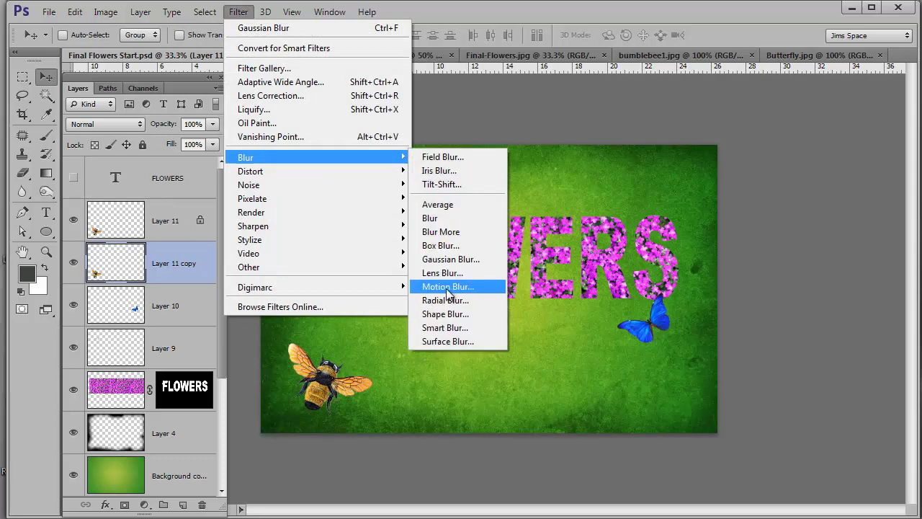
left_click(441, 287)
left_click_drag(472, 160, 567, 141)
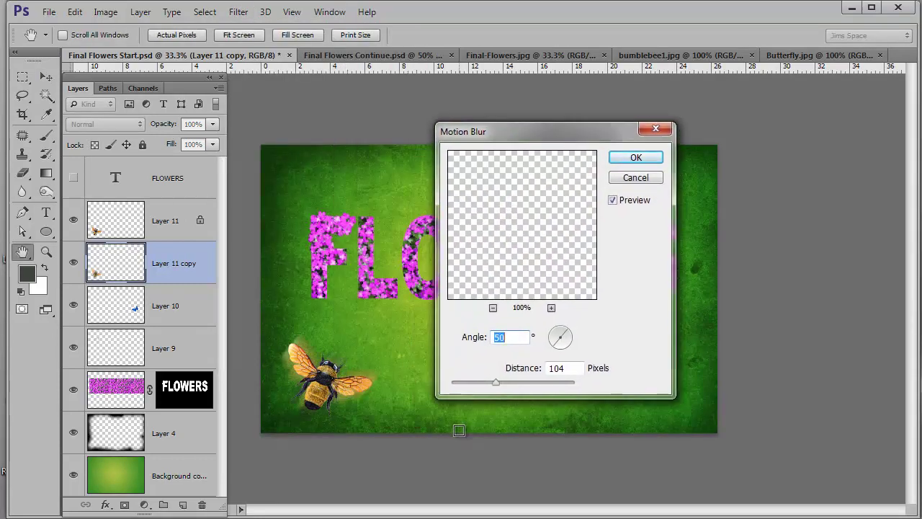
left_click(562, 334)
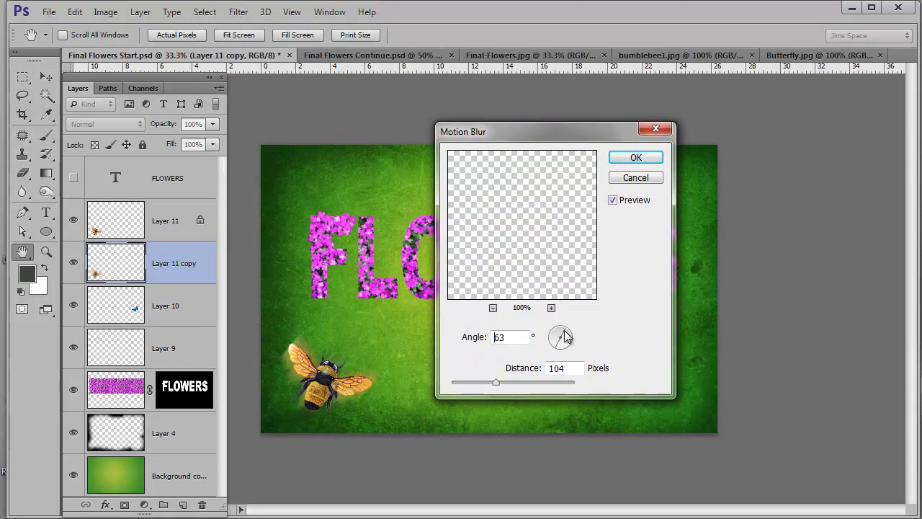
left_click_drag(496, 382, 498, 385)
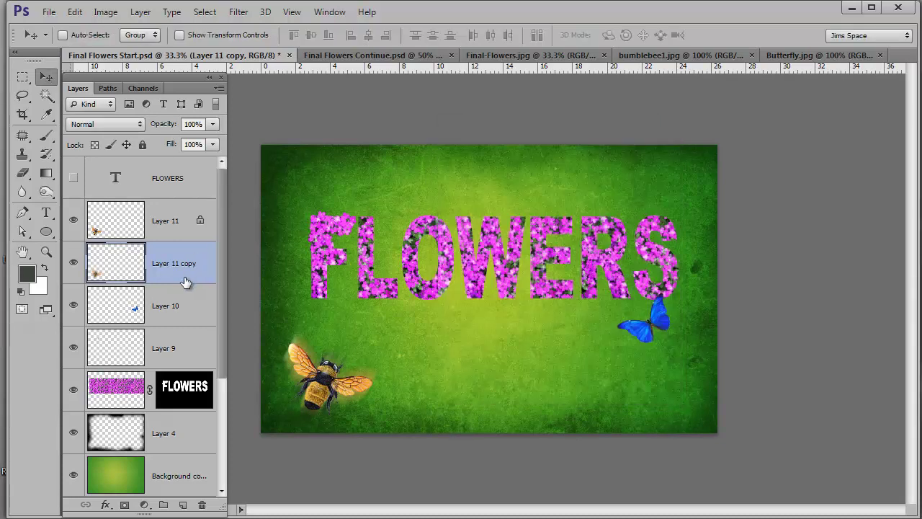
- Mask the blurred bee copy, painting black with an 80 px brush over the bee's body
left_click(122, 504)
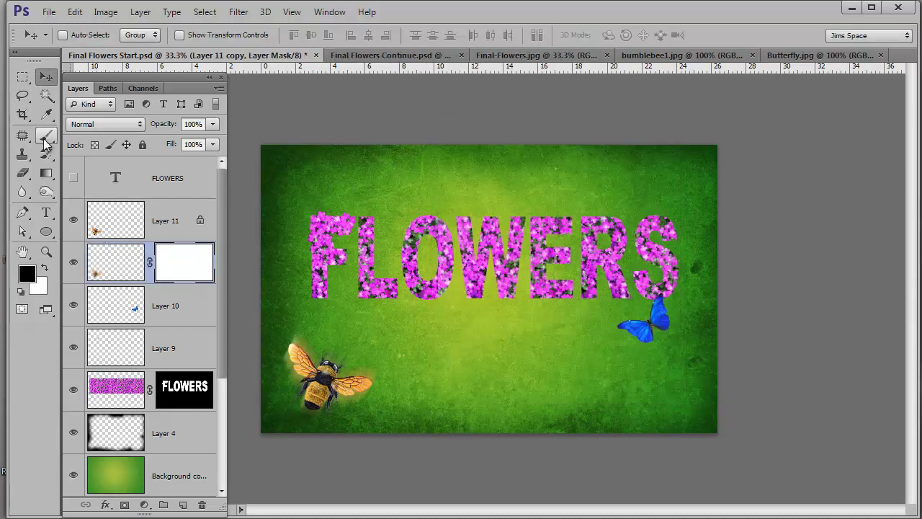
left_click(46, 136)
key("x")
key("x")
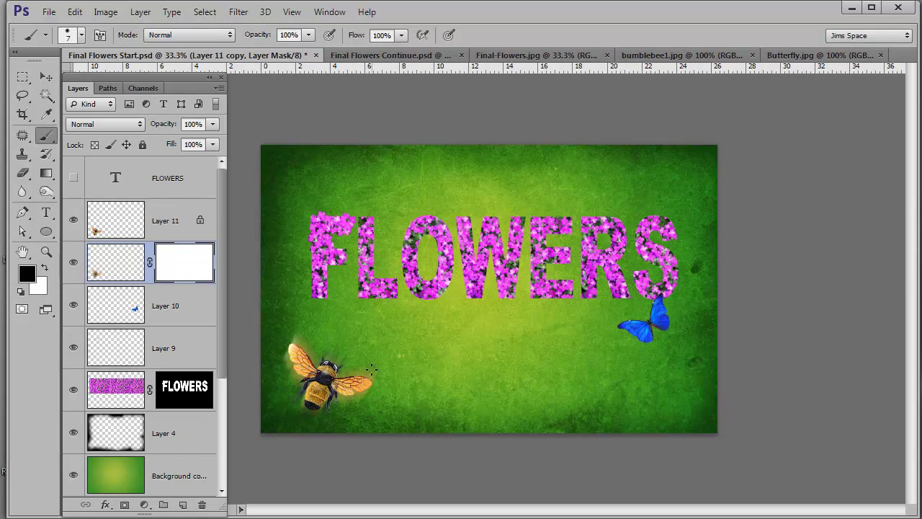
key("bracketright")
key("bracketright")
key("bracketright")
key("bracketright")
key("bracketright")
key("bracketright")
key("bracketright")
key("bracketright")
key("bracketright")
key("bracketright")
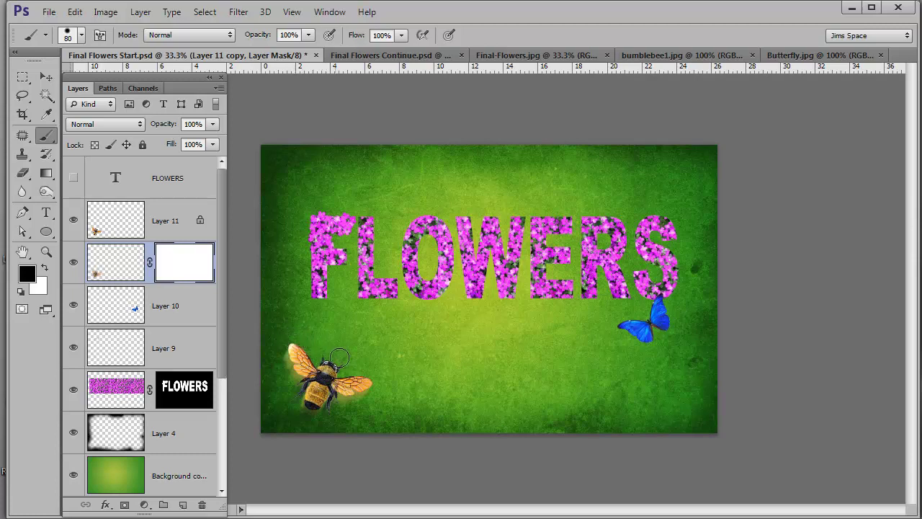
left_click_drag(358, 370, 368, 374)
left_click(179, 223)
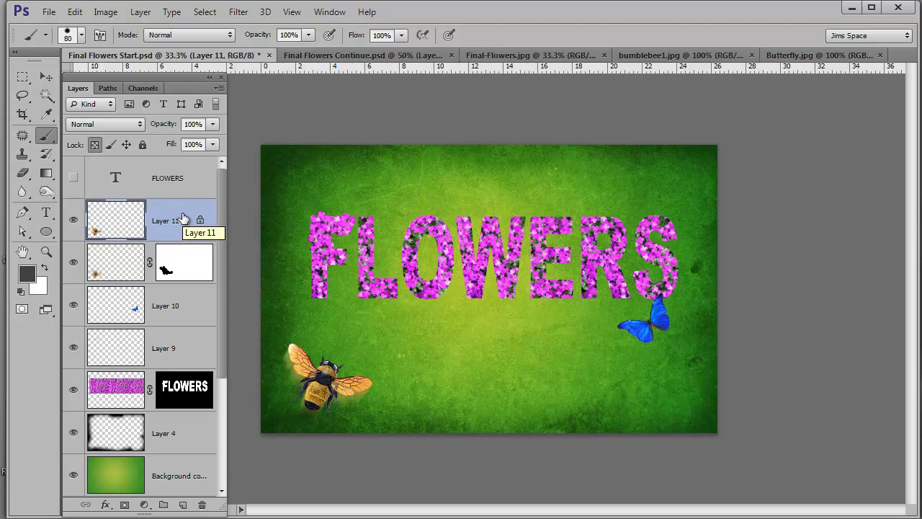
- Alt-drag a bee copy up near the L and scale it down
key("v")
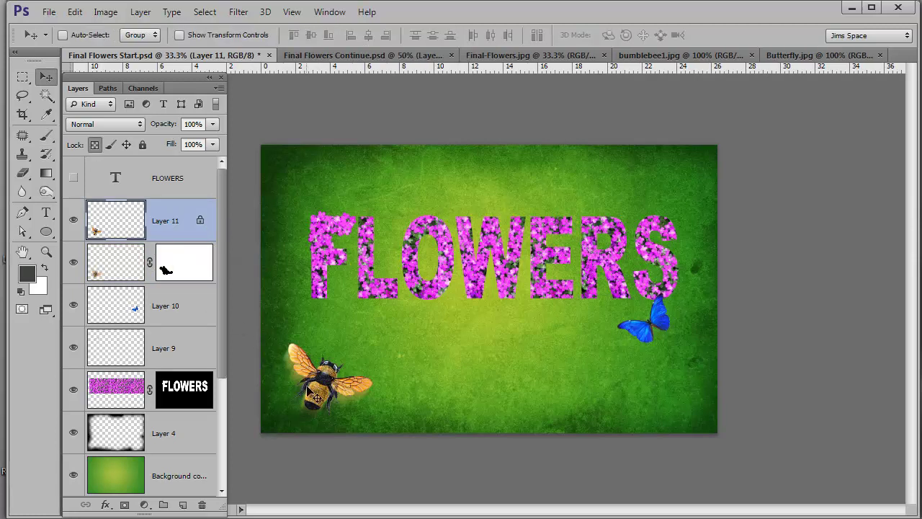
left_click_drag(321, 393, 409, 223)
key("ctrl+t")
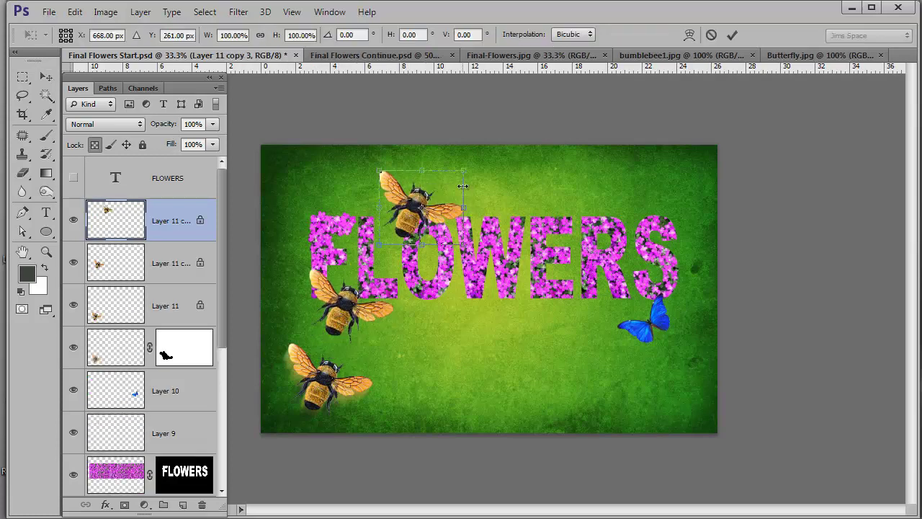
left_click_drag(461, 170, 405, 219)
key("Return")
left_click(345, 309)
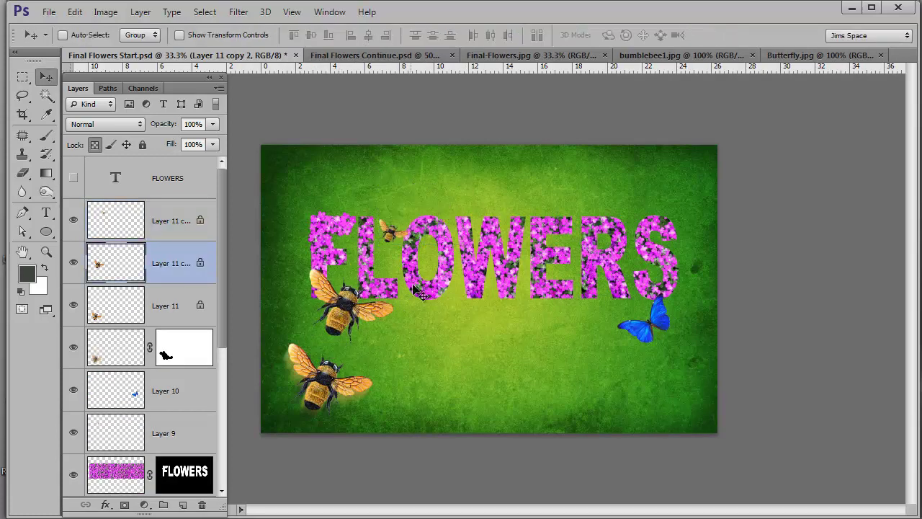
- Shrink another bee copy and place it just below the letters
key("ctrl+t")
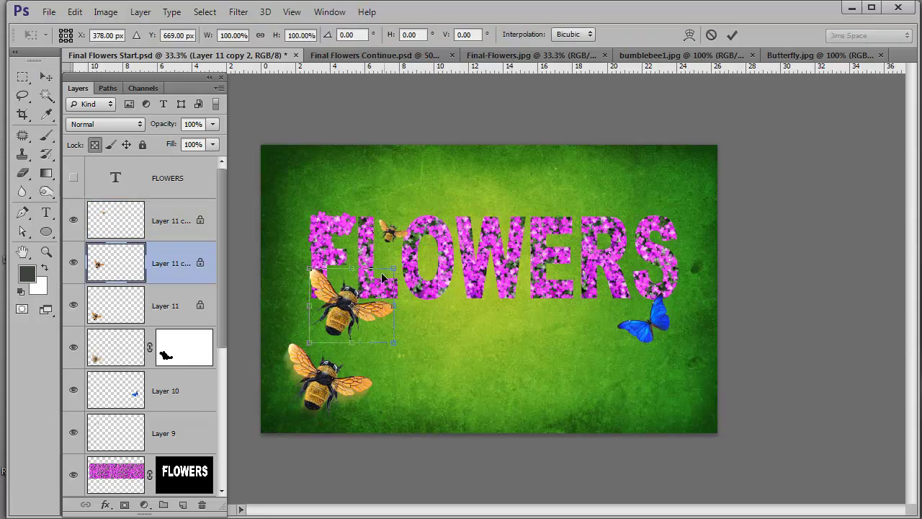
left_click_drag(395, 266, 389, 314)
key("Return")
key("alt+bracketright")
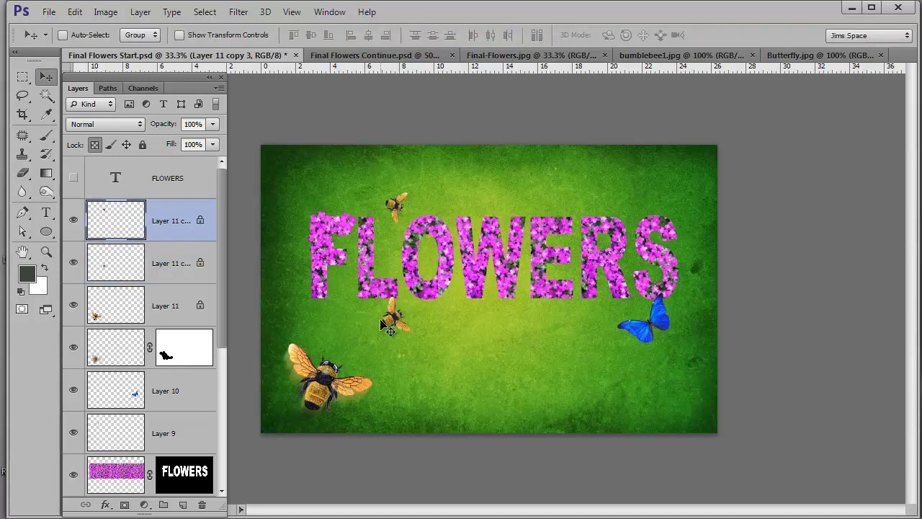
left_click(328, 386, "ctrl")
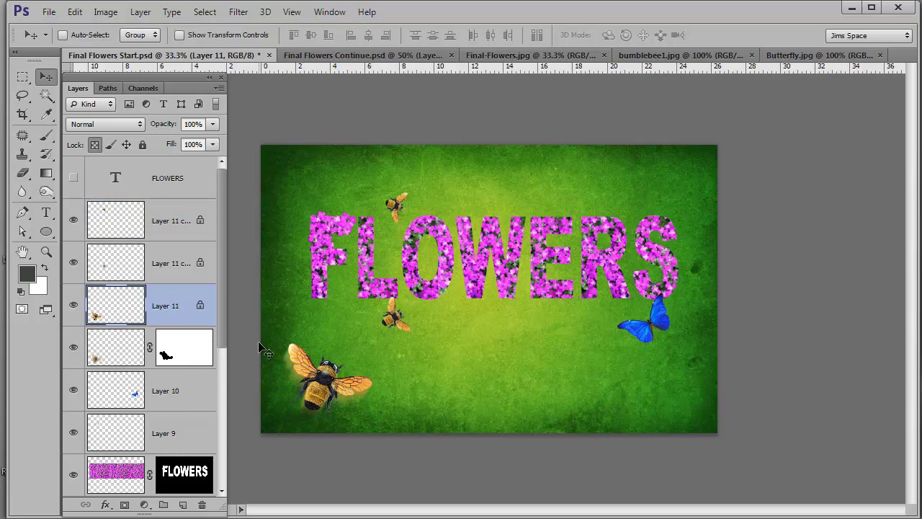
- Add a drop shadow to Layer 11's bee: Overlay blend mode, 55 px distance, 61% opacity
double_click(186, 300)
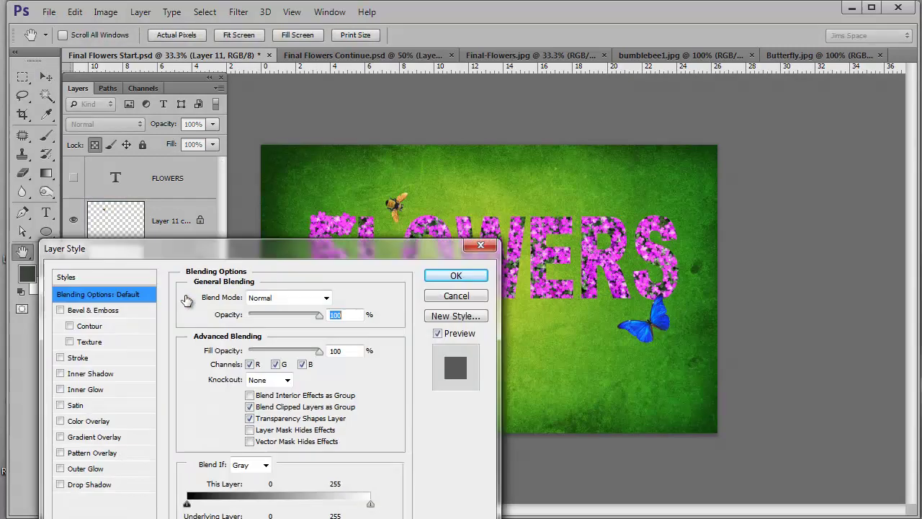
left_click(60, 485)
left_click_drag(204, 256, 685, 117)
left_click(569, 345)
left_click_drag(731, 220, 756, 219)
left_click(797, 160)
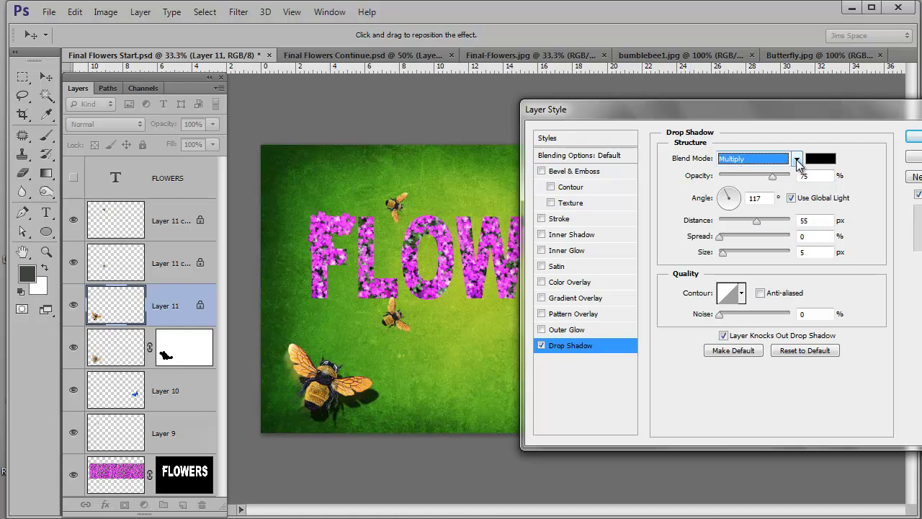
left_click(797, 160)
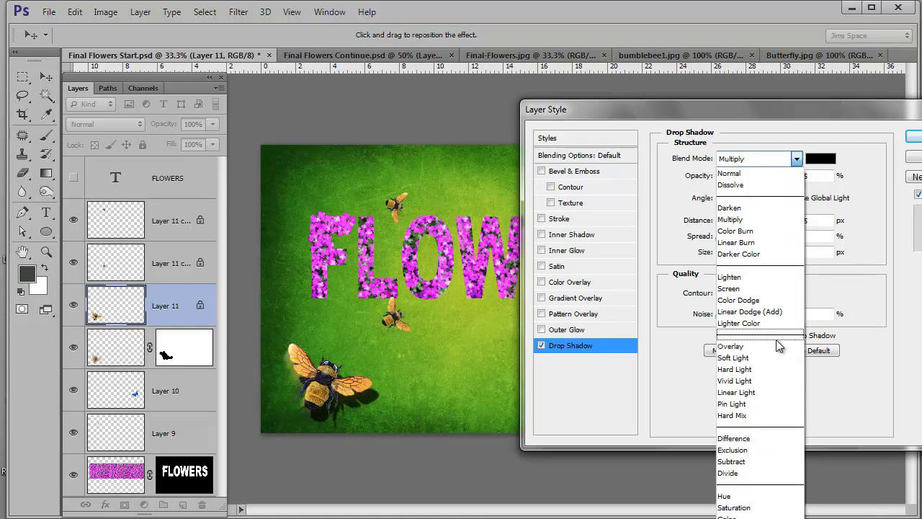
left_click(774, 348)
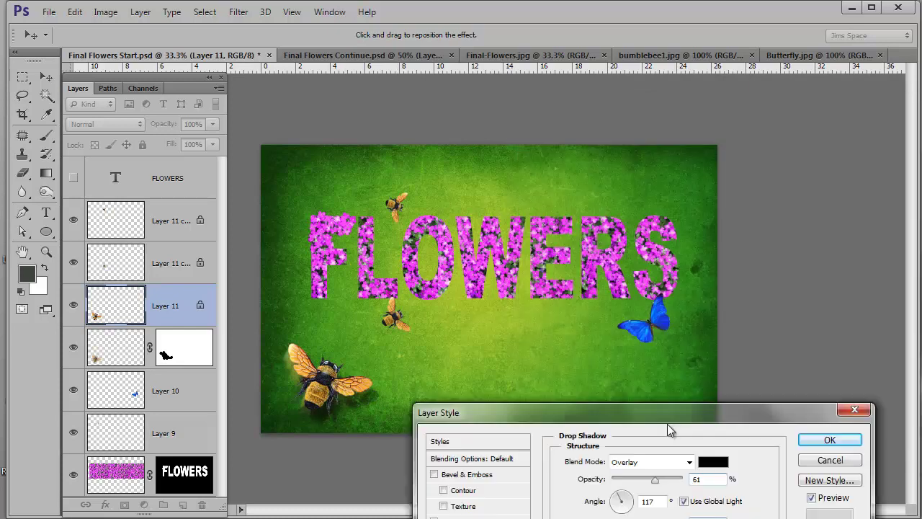
left_click_drag(672, 419, 666, 436)
left_click(823, 459)
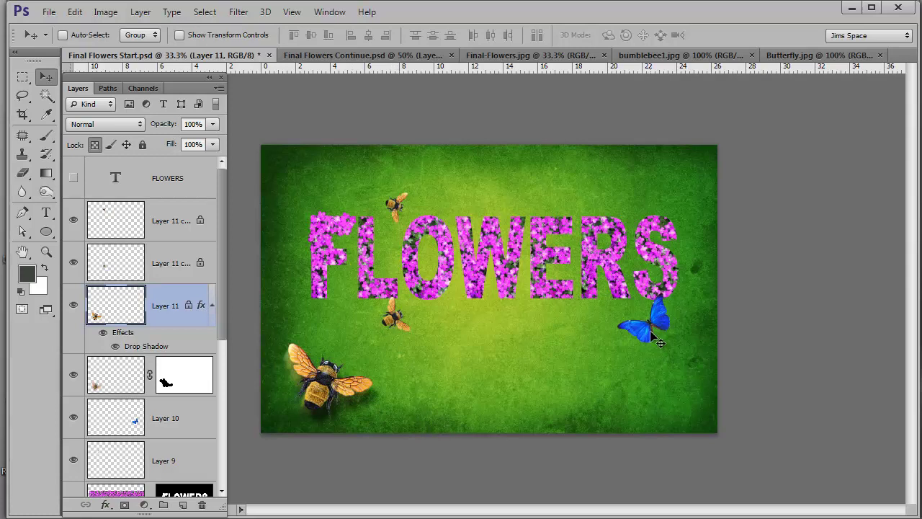
- Paste the large bee's drop shadow style onto the two small bee layers
right_click(202, 307)
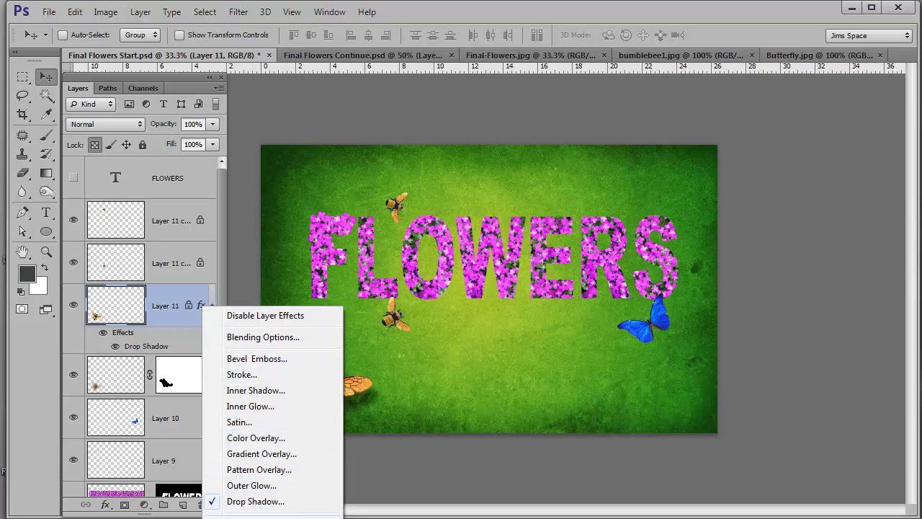
key("Escape")
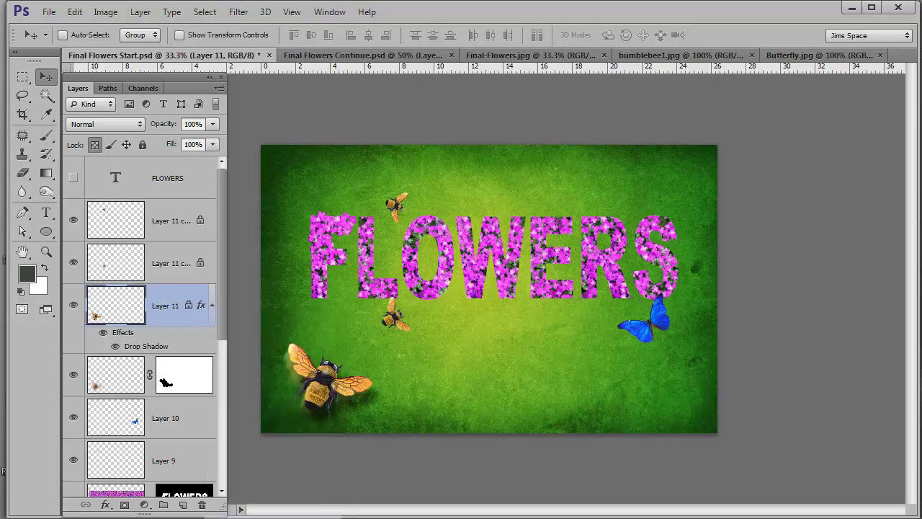
left_click(176, 270)
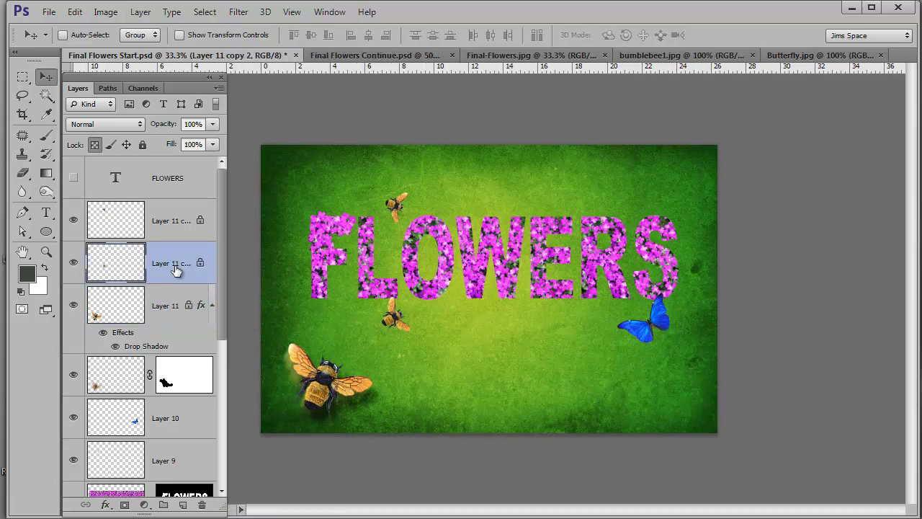
right_click(192, 267)
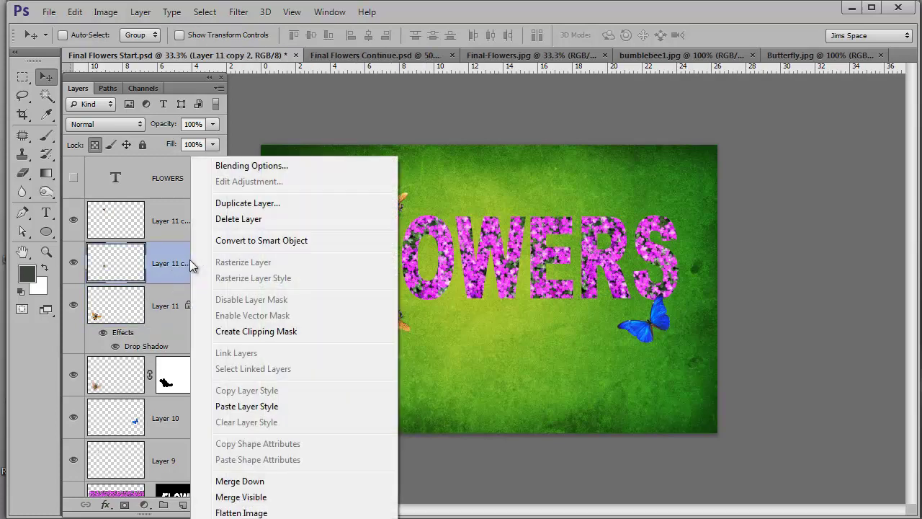
left_click(263, 406)
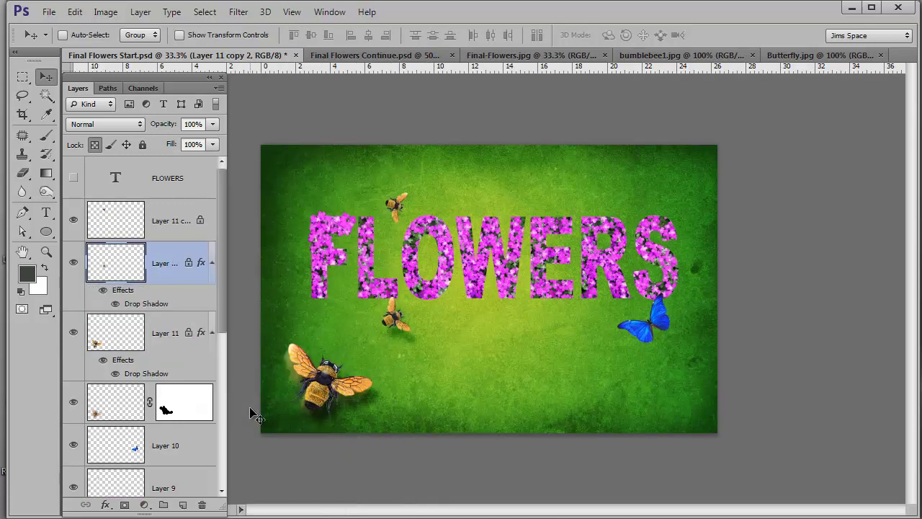
right_click(182, 219)
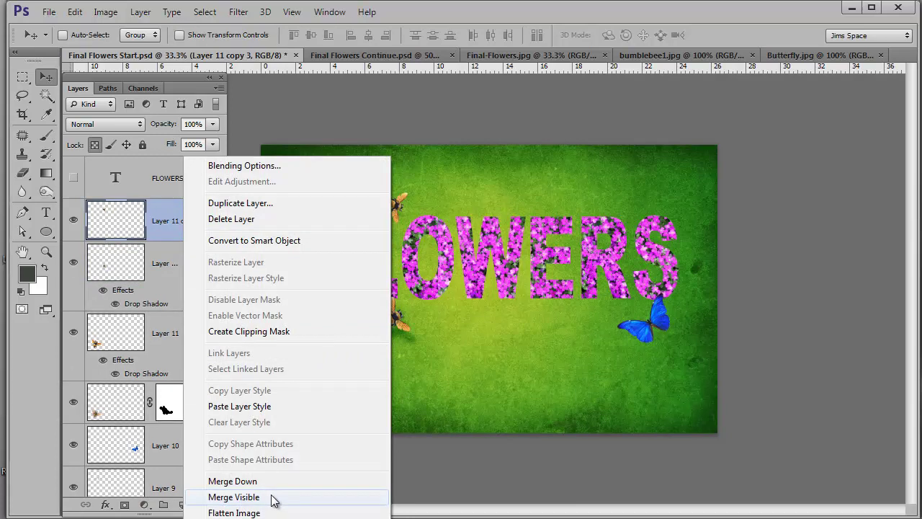
left_click(264, 407)
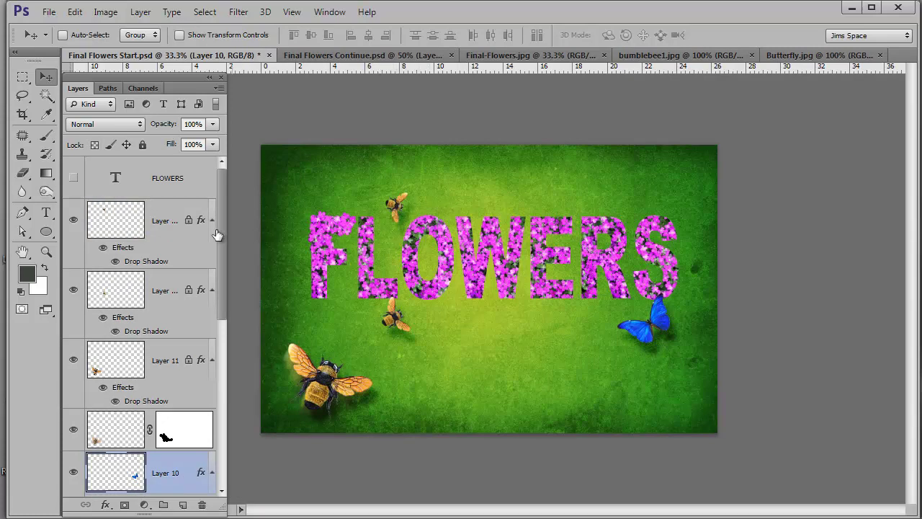
- Increase the top small bee's drop shadow size, then shift the bee up-right above the O
left_click(75, 223)
double_click(199, 224)
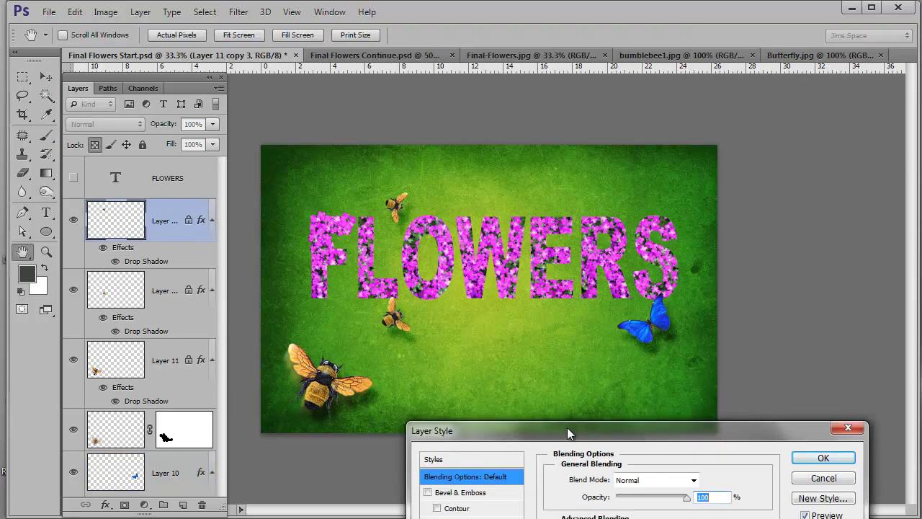
left_click_drag(567, 431, 638, 282)
left_click(519, 516)
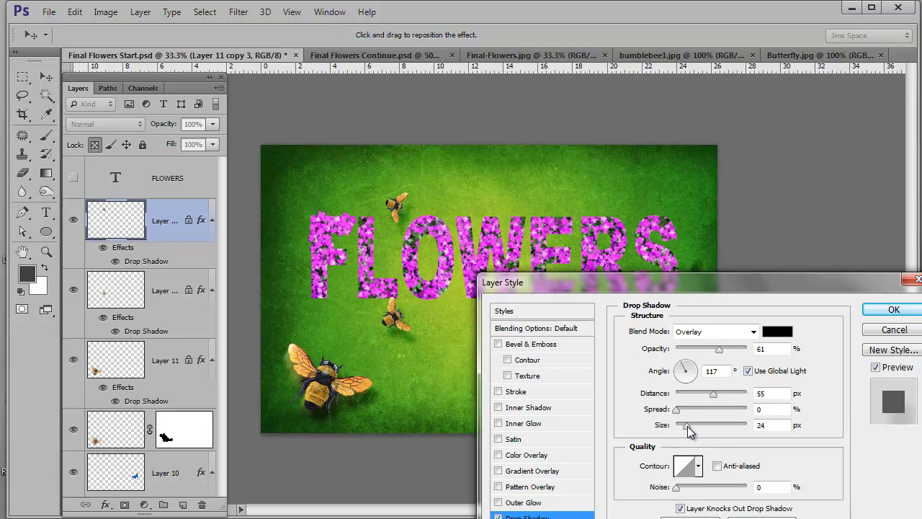
key("Return")
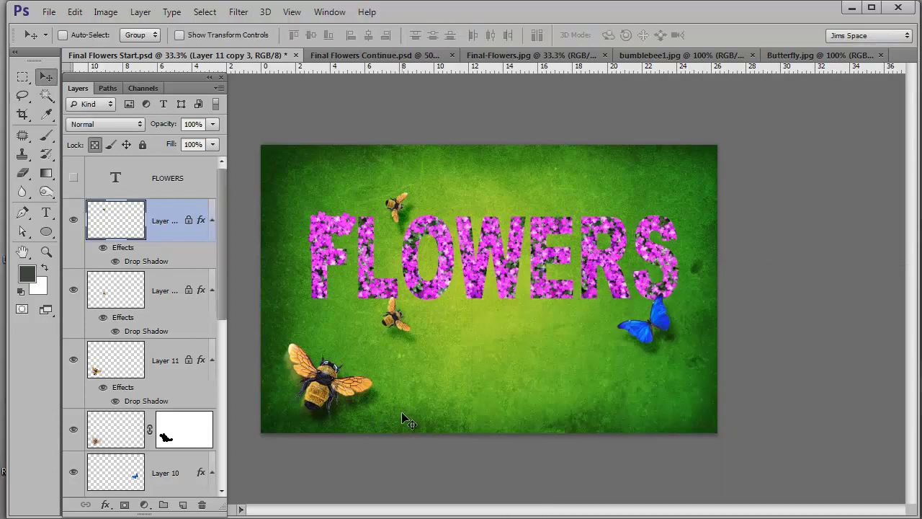
left_click_drag(394, 212, 409, 206)
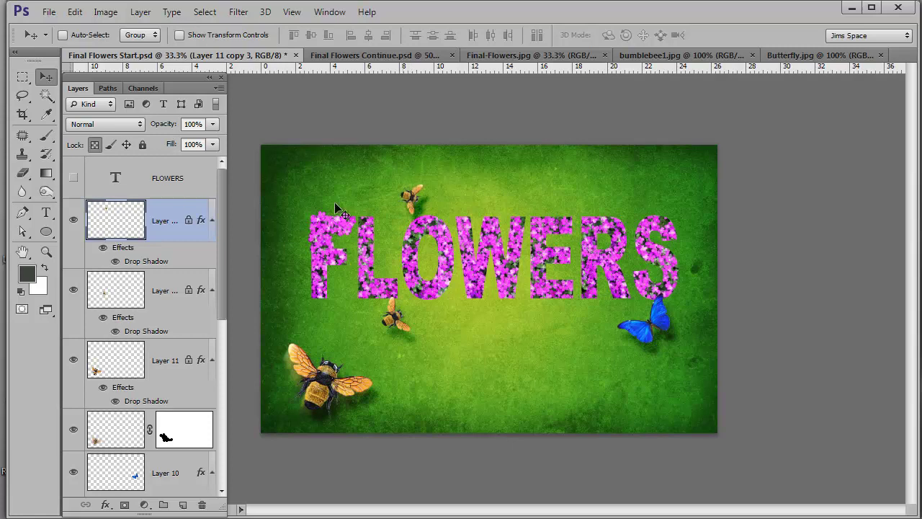
- Change Layer 11 copy 3's drop shadow to Multiply blending at 42% opacity
double_click(201, 221)
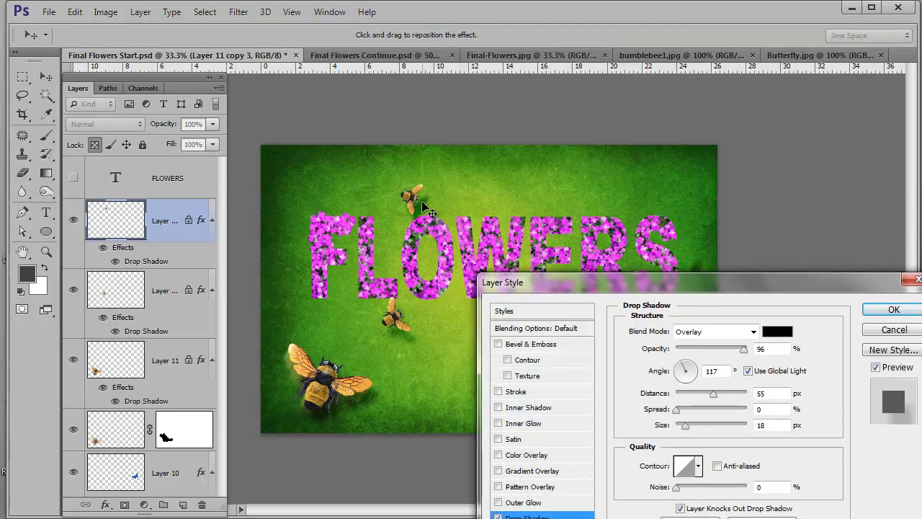
left_click(753, 332)
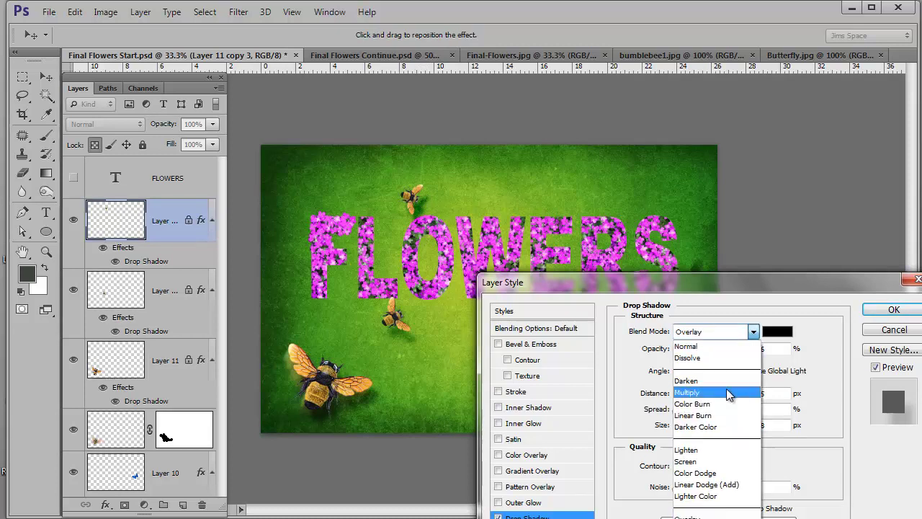
left_click(728, 399)
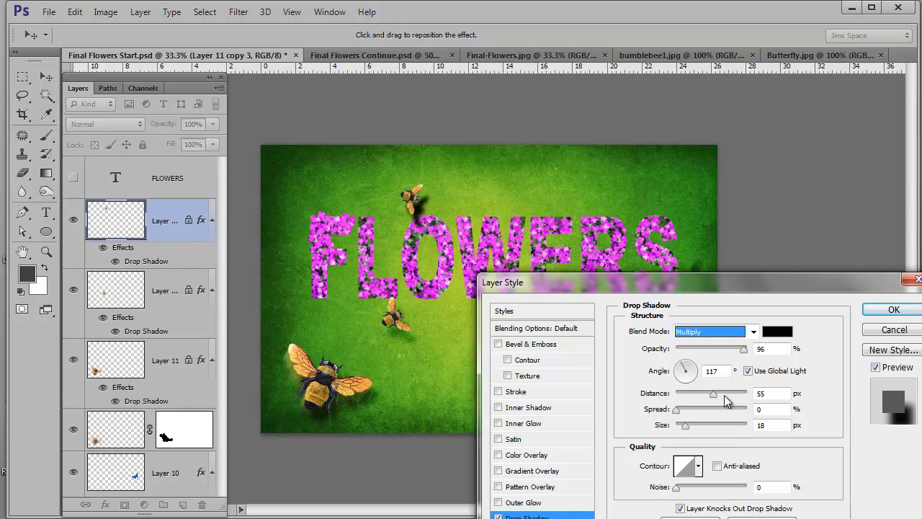
left_click(705, 348)
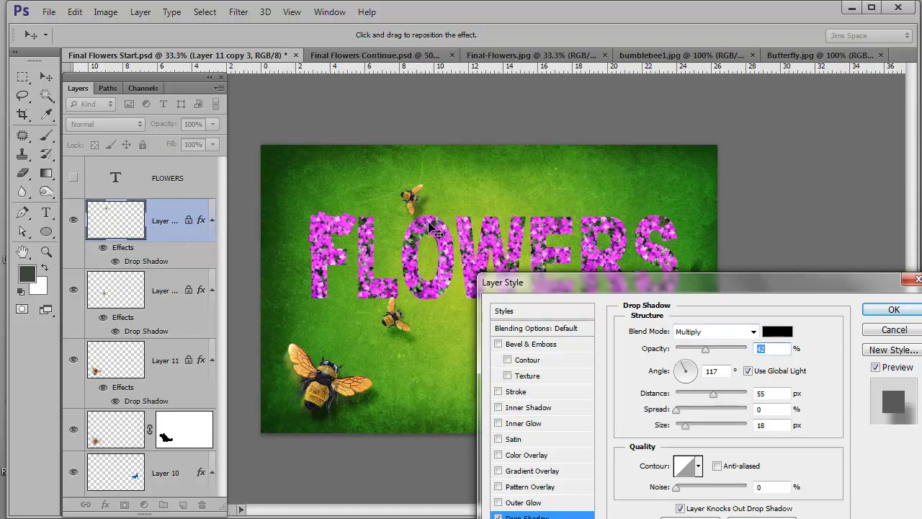
left_click_drag(576, 290, 361, 450)
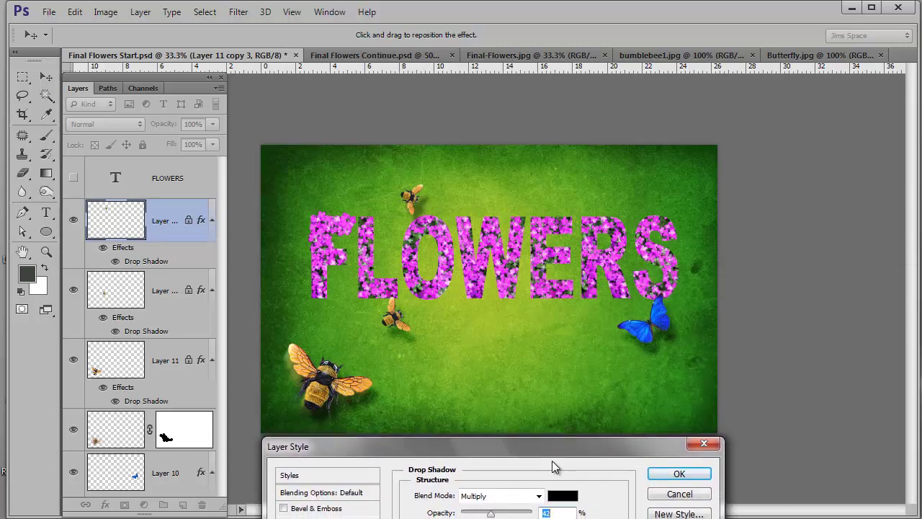
left_click(685, 477)
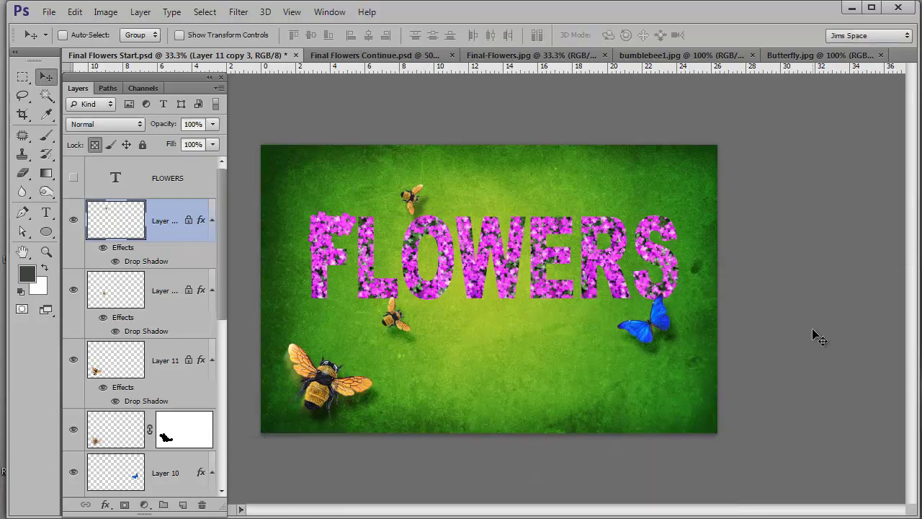